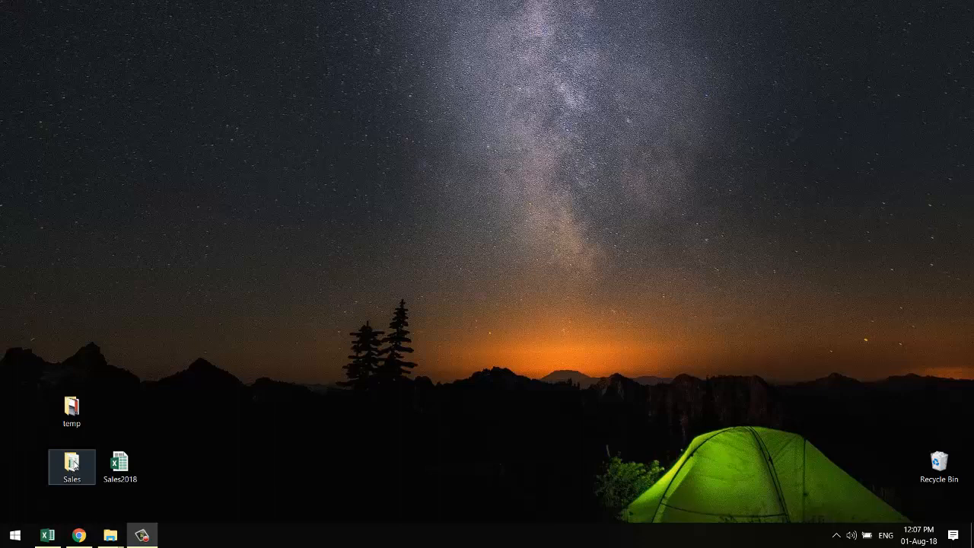
Check which files the desktop Sales folder contains and locate the separate Sales2018 workbook.
{"action": "left_click", "coordinate": [74, 465]}
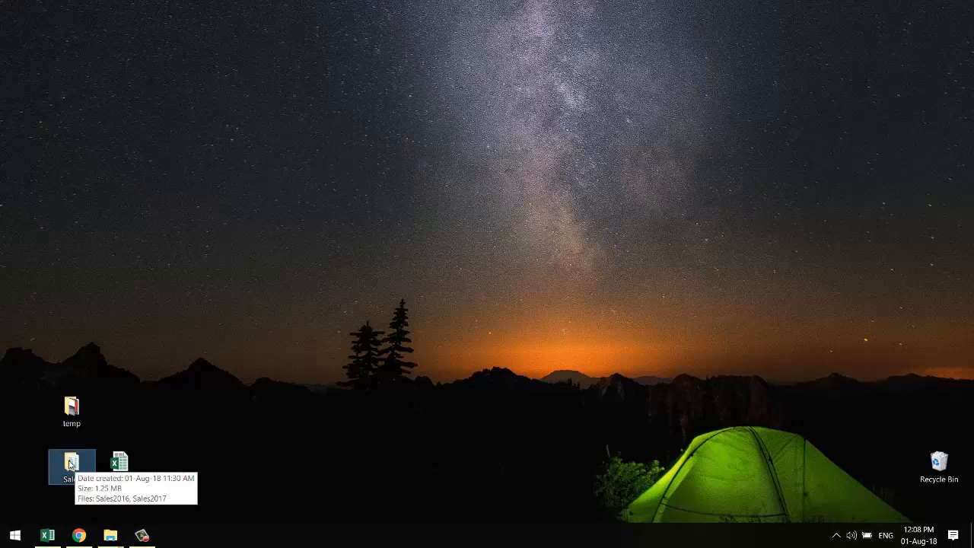
{"action": "double_click", "coordinate": [73, 464]}
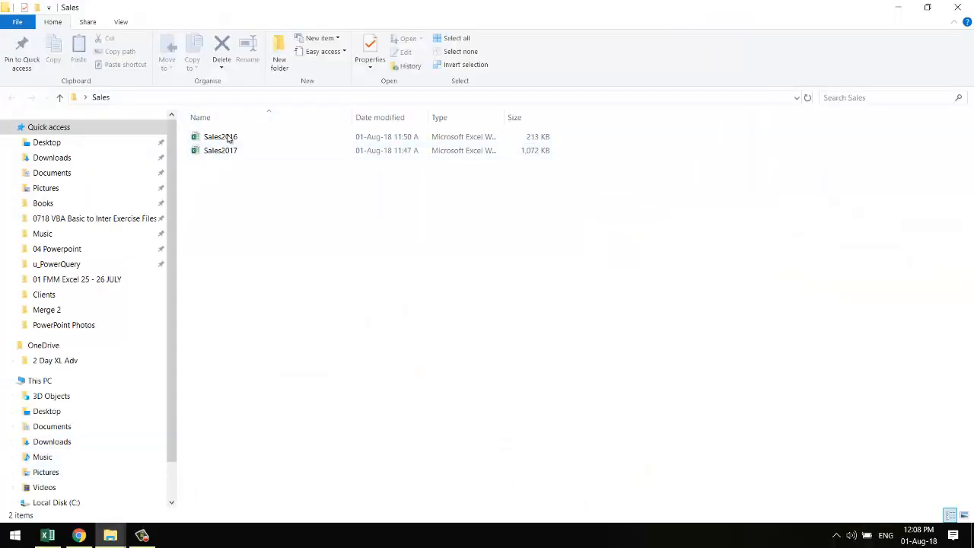
{"action": "left_click", "coordinate": [959, 11]}
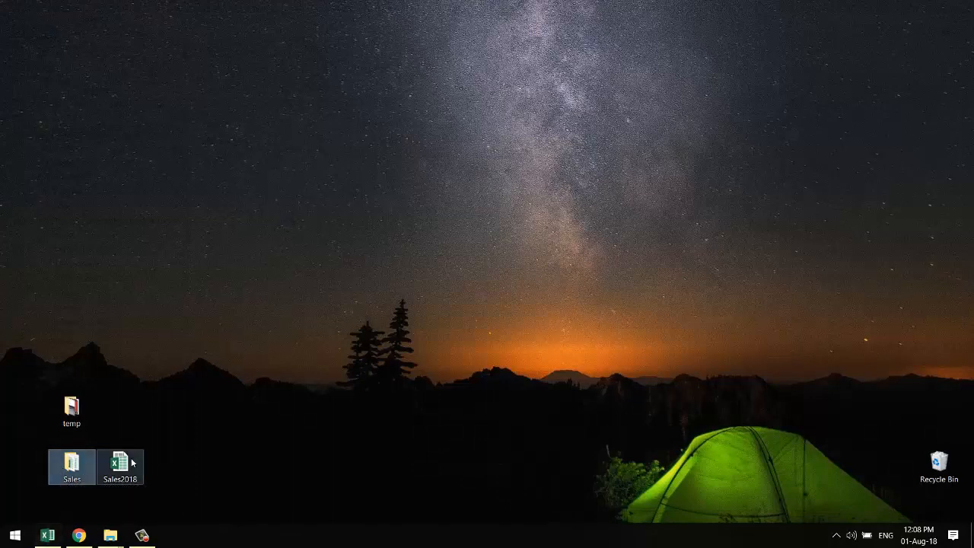
{"action": "left_click", "coordinate": [118, 478]}
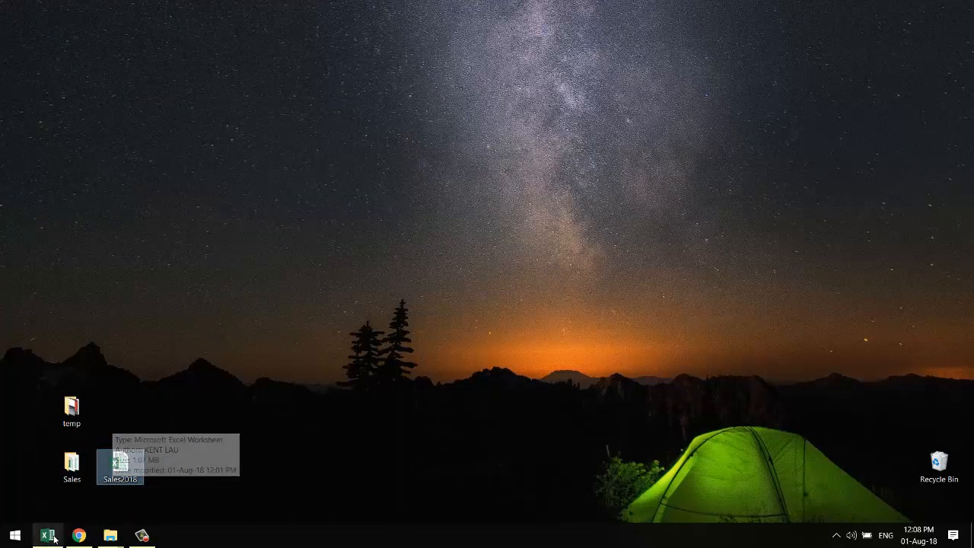
Switch to the blank Book1 workbook in Excel and start a new query from a folder.
{"action": "mouse_move", "coordinate": [55, 539]}
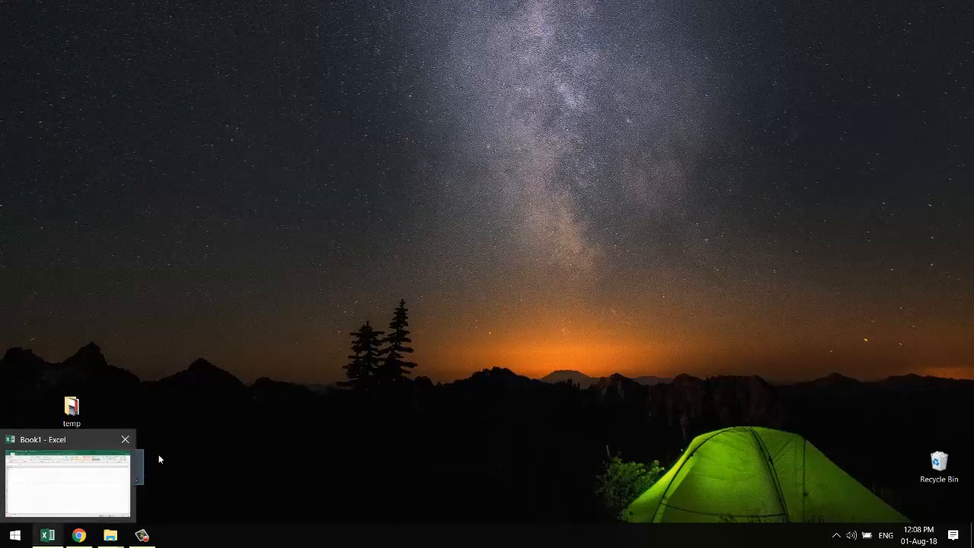
{"action": "left_click", "coordinate": [56, 492]}
{"action": "left_click", "coordinate": [186, 219]}
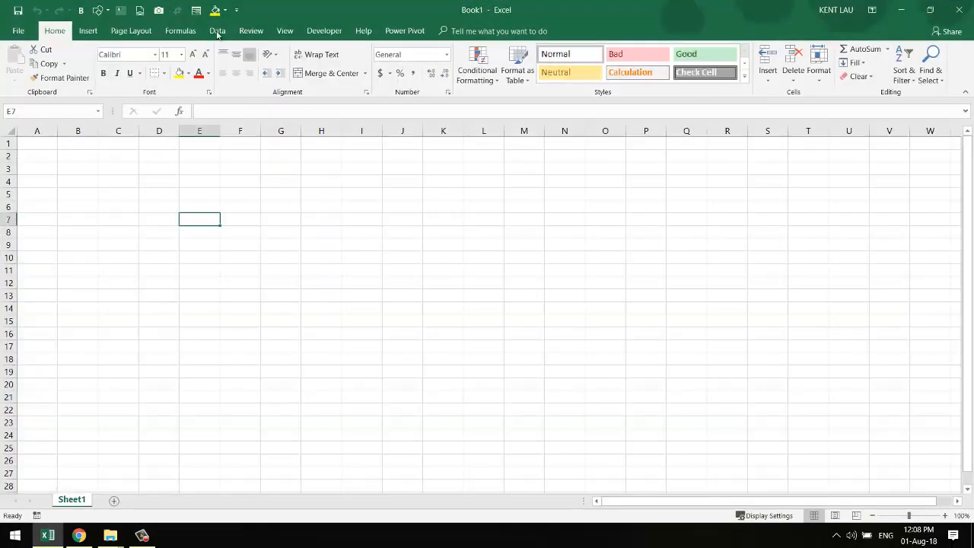
{"action": "left_click", "coordinate": [219, 32]}
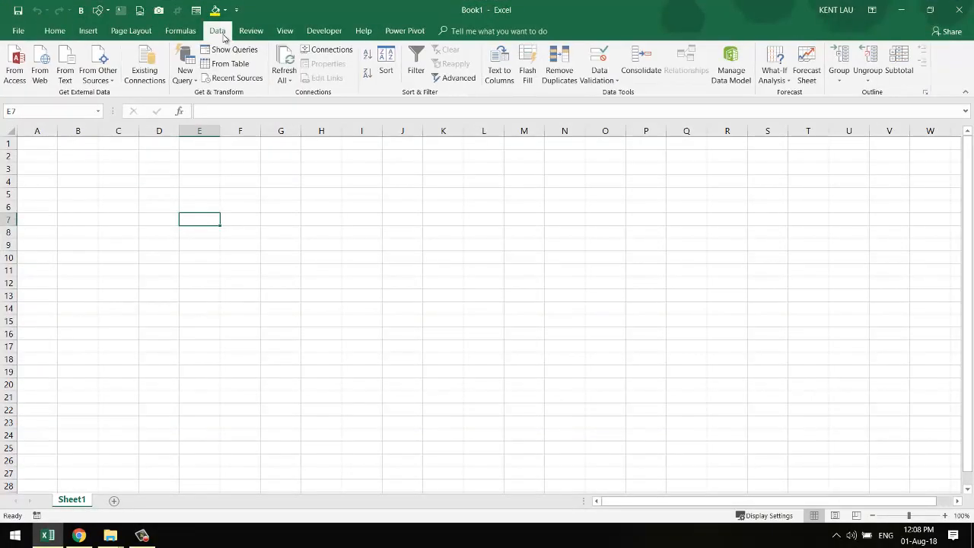
{"action": "left_click", "coordinate": [178, 86]}
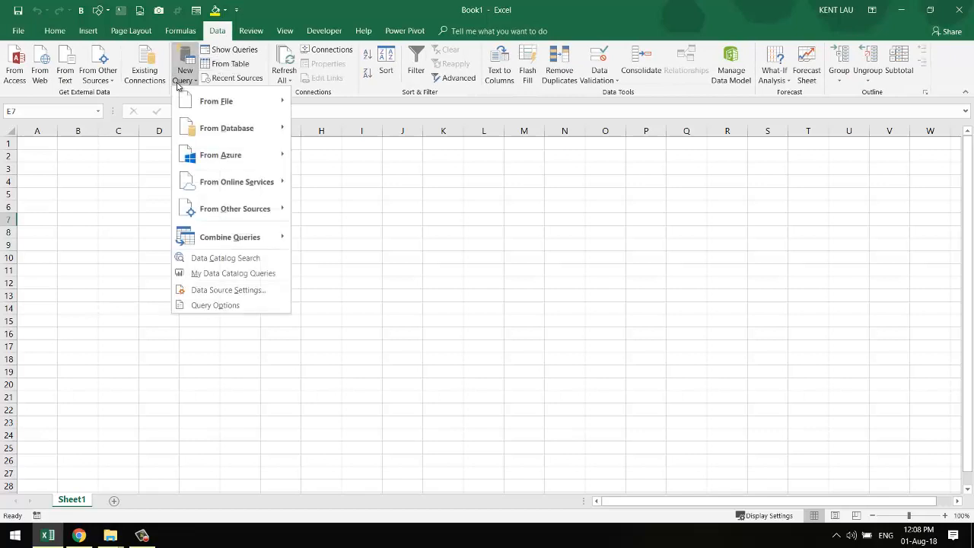
{"action": "mouse_move", "coordinate": [228, 100]}
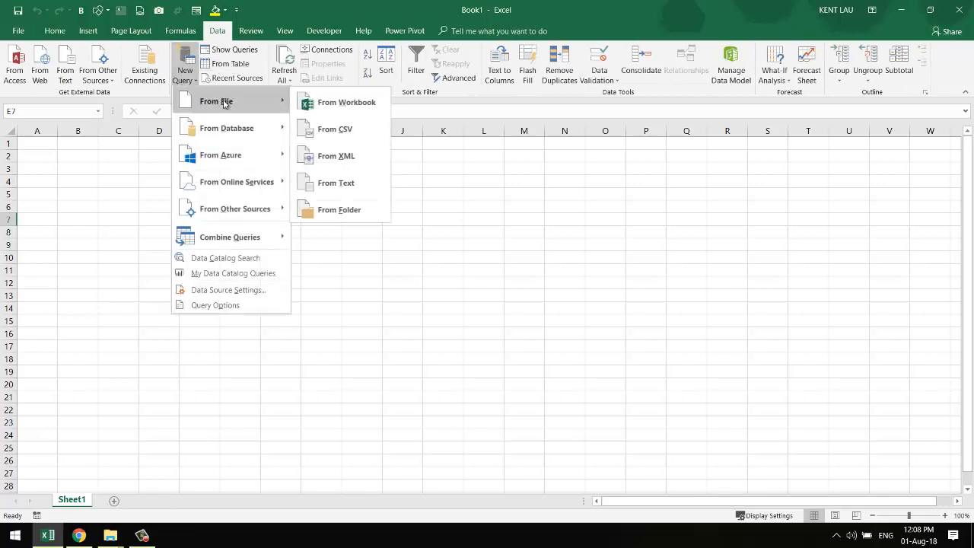
{"action": "left_click", "coordinate": [352, 212]}
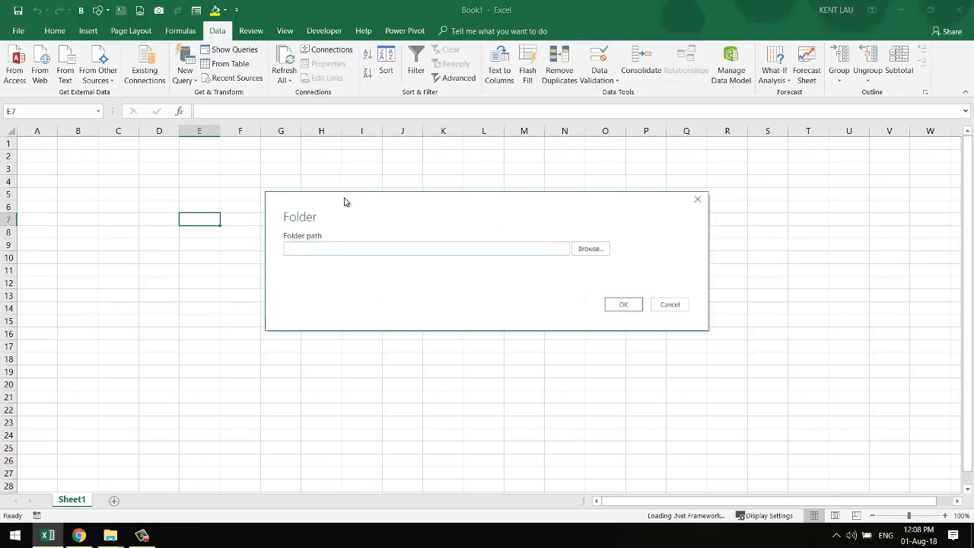
Set the desktop Sales folder as the query source and open its file list for editing.
{"action": "left_click", "coordinate": [591, 249]}
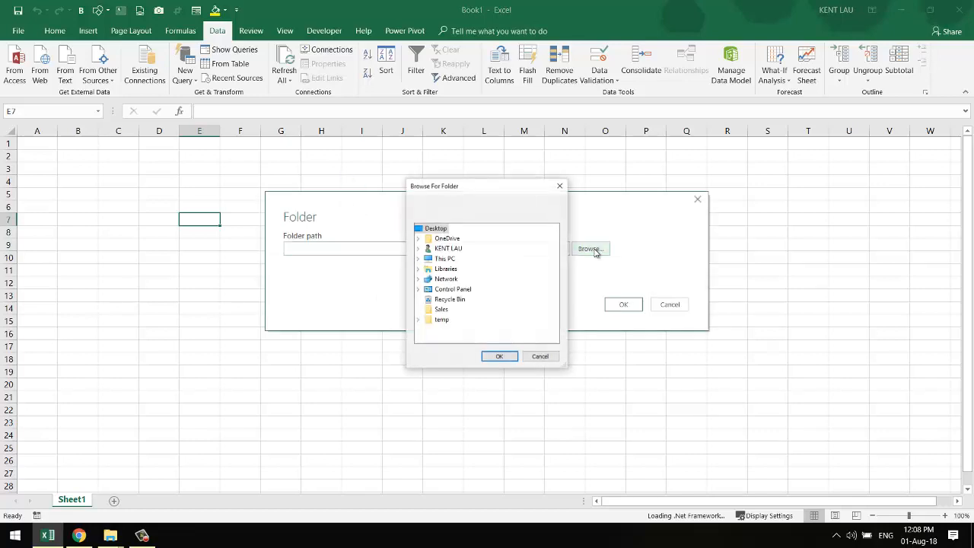
{"action": "left_click", "coordinate": [445, 310]}
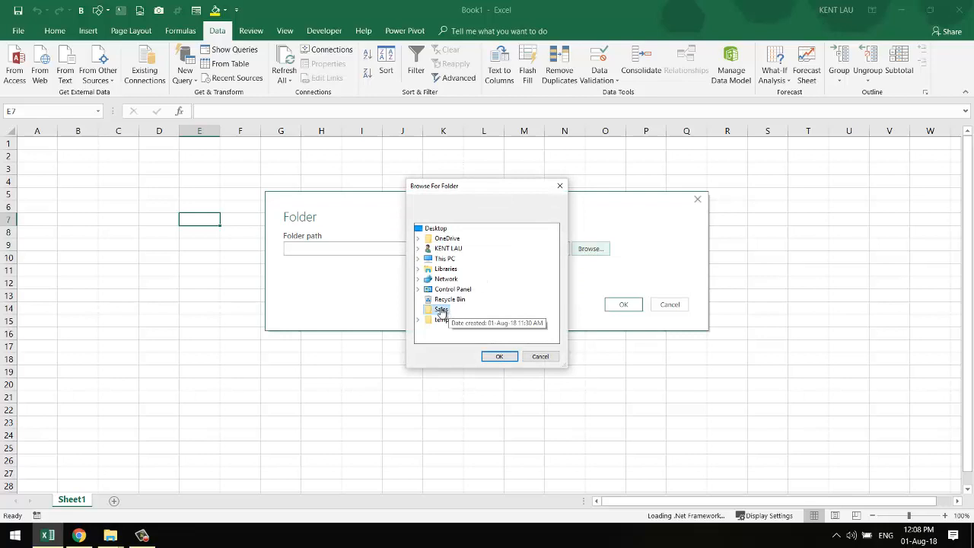
{"action": "left_click", "coordinate": [496, 357]}
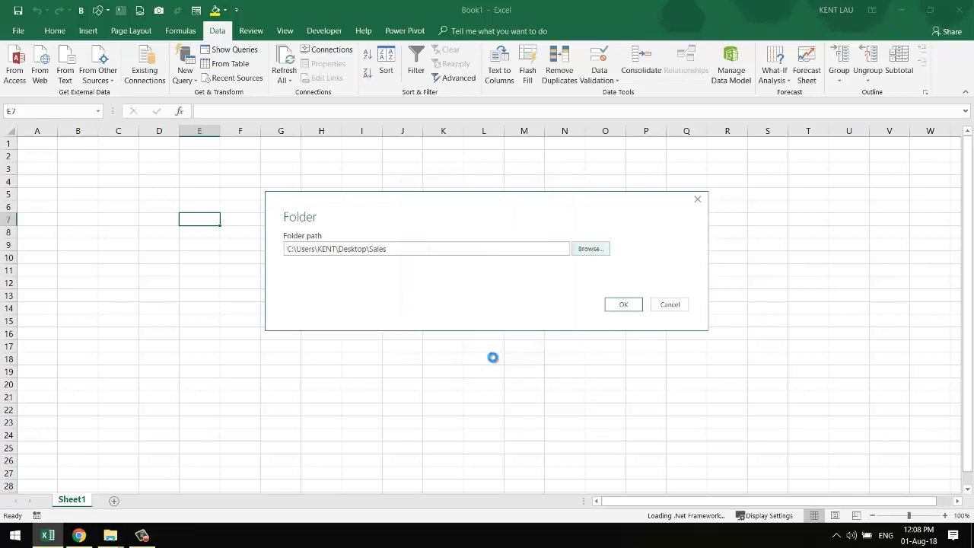
{"action": "left_click", "coordinate": [623, 306]}
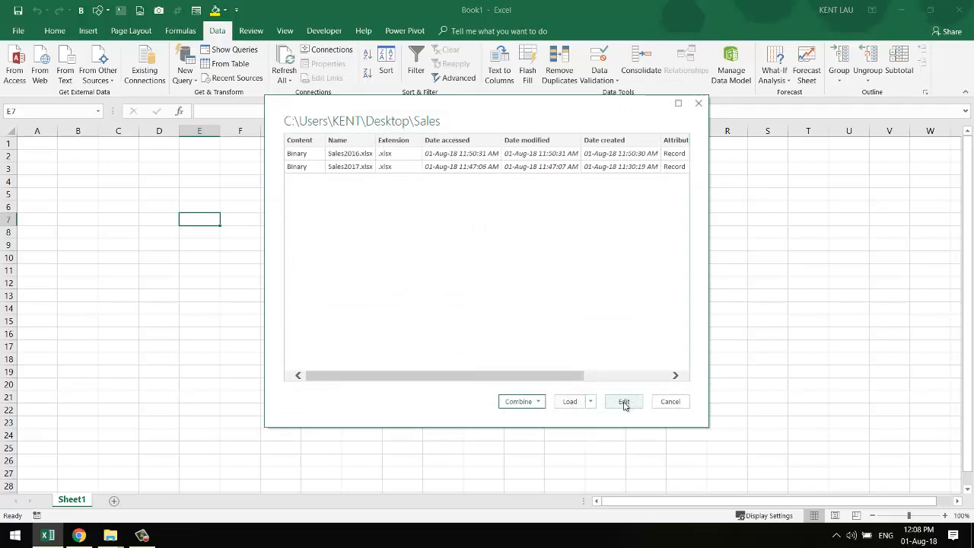
{"action": "left_click", "coordinate": [624, 402]}
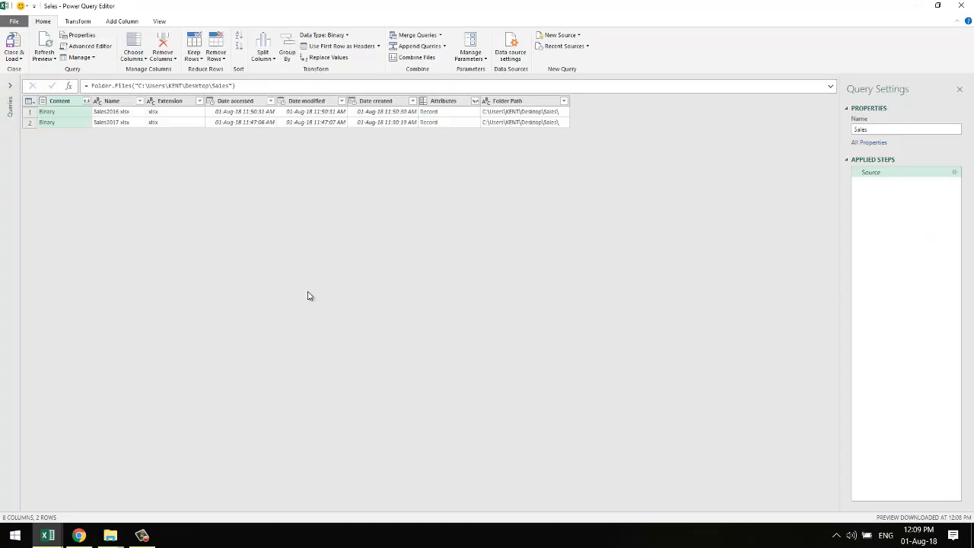
Remove all columns except Content and add a custom column GetExcelTables with the formula =Excel.Workbook([Content]).
{"action": "right_click", "coordinate": [67, 101]}
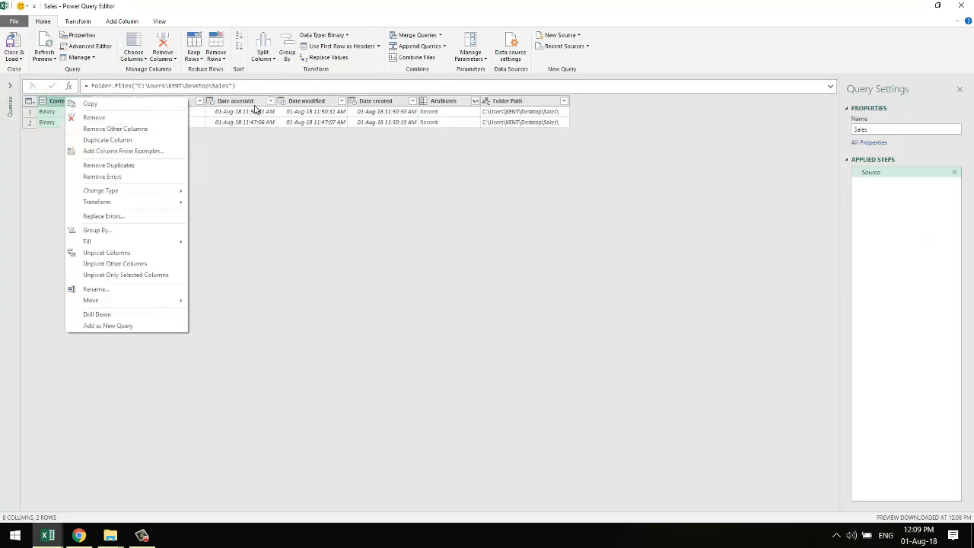
{"action": "left_click", "coordinate": [113, 129]}
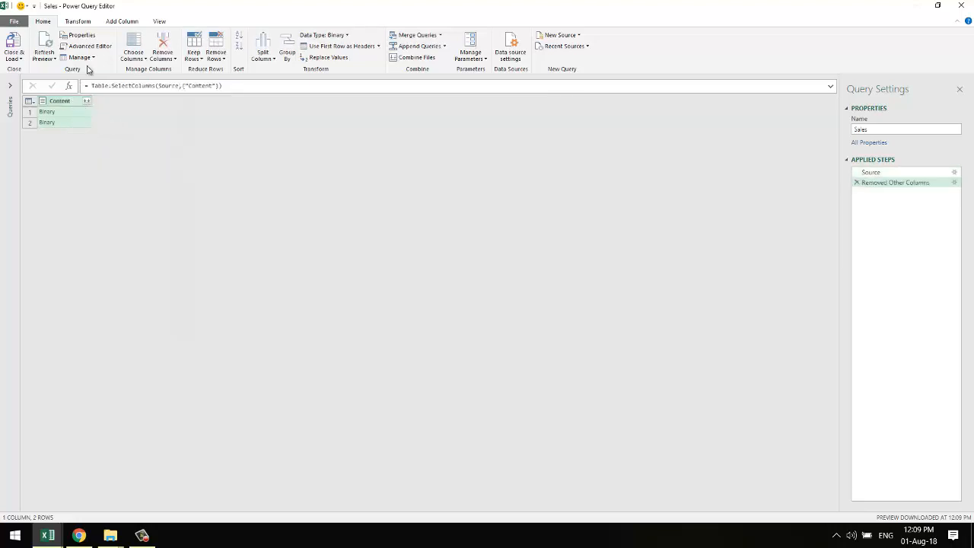
{"action": "left_click", "coordinate": [121, 22]}
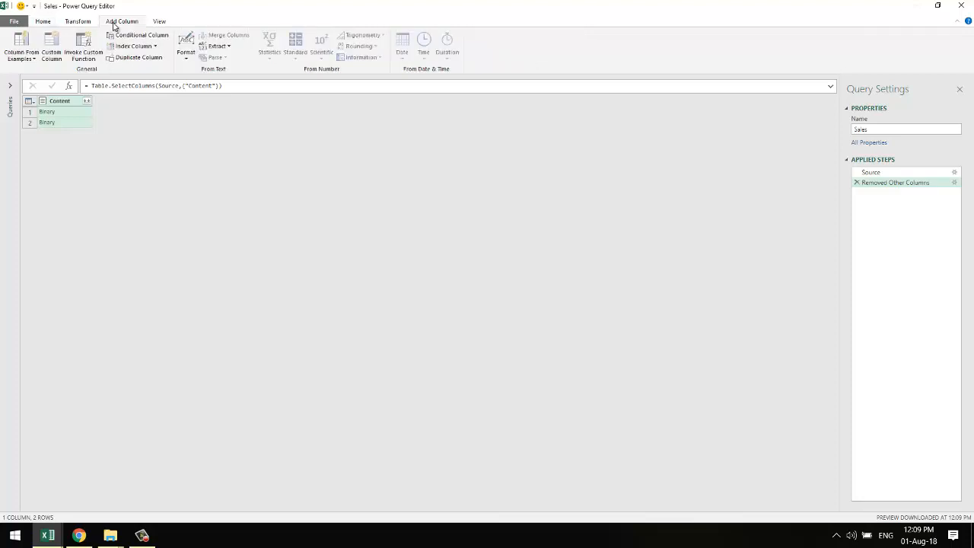
{"action": "left_click", "coordinate": [51, 51]}
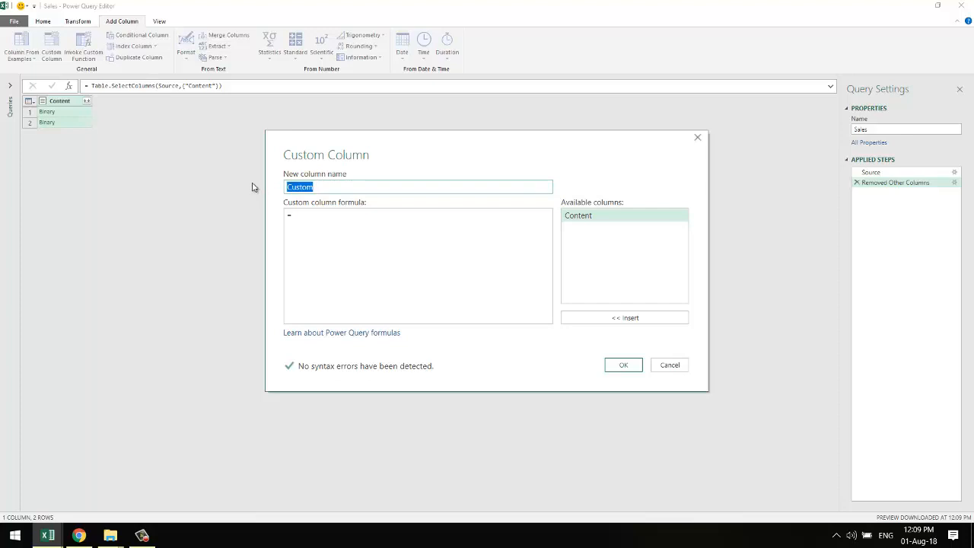
{"action": "type", "text": "GetExcelTables"}
{"action": "left_click", "coordinate": [327, 215]}
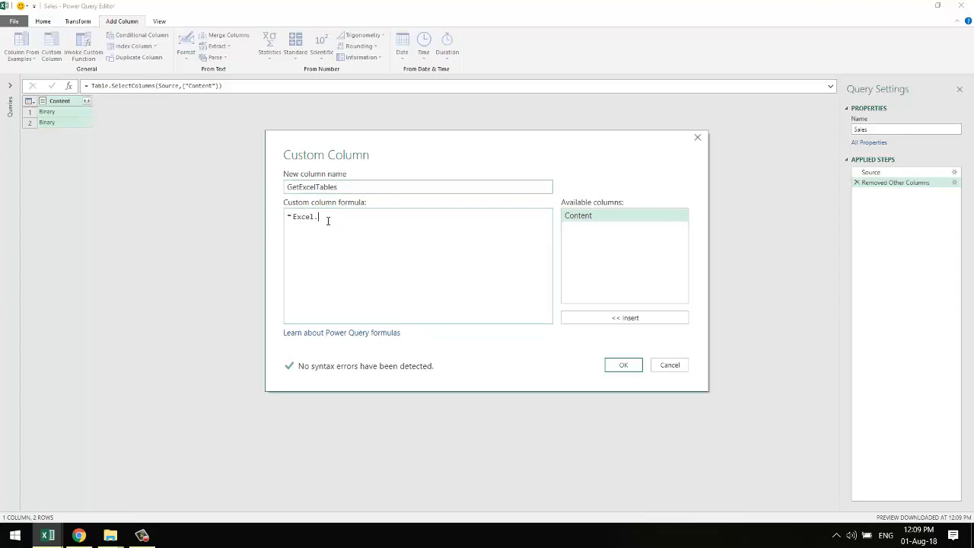
{"action": "double_click", "coordinate": [587, 217]}
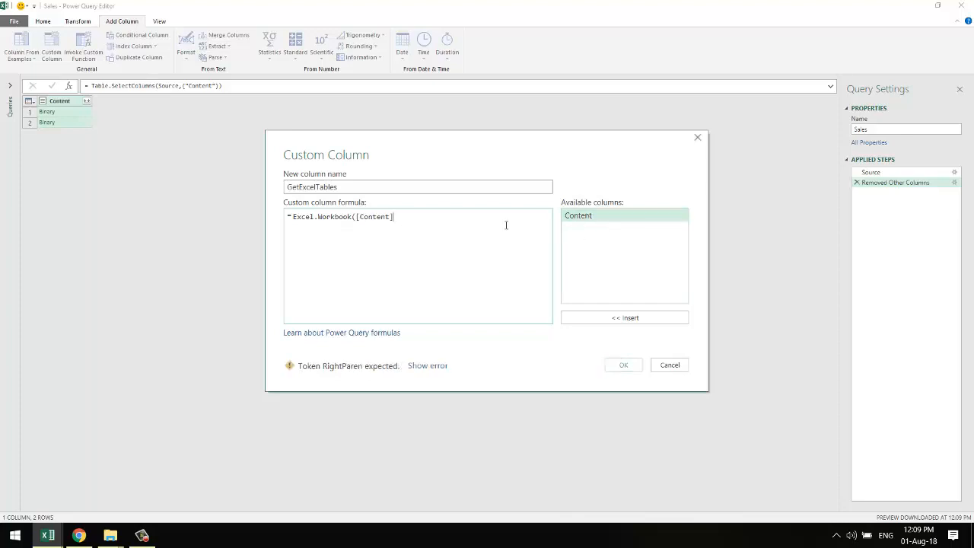
{"action": "type", "text": ")"}
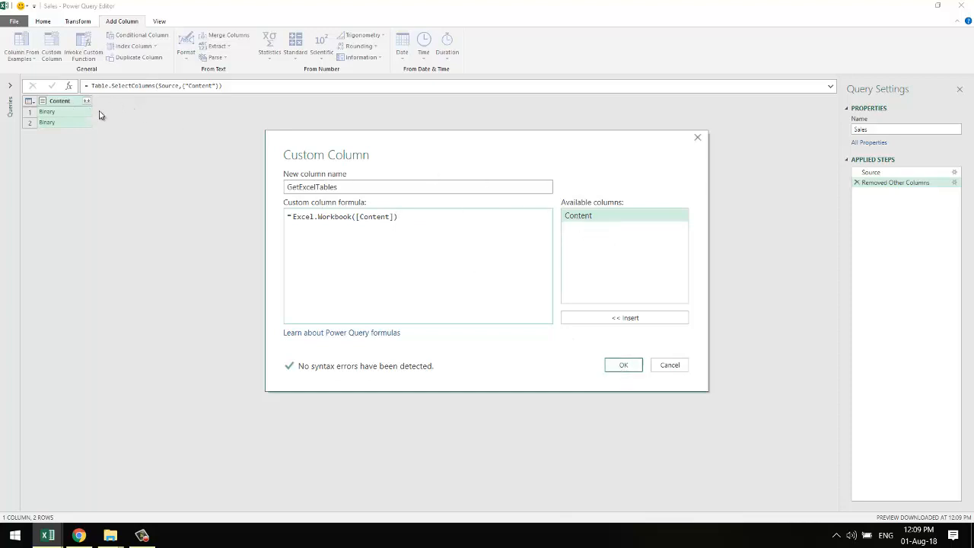
{"action": "left_click", "coordinate": [622, 367]}
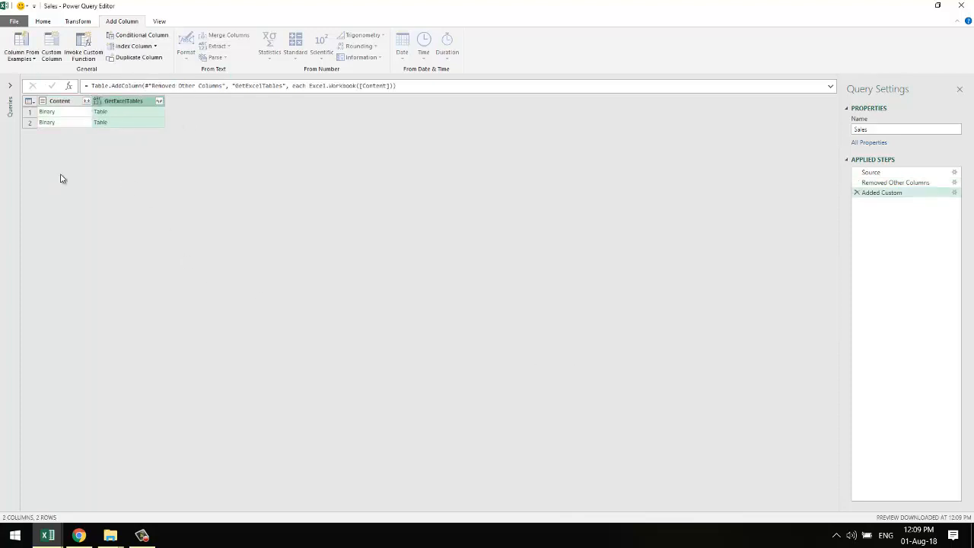
Preview the tables in both rows of the GetExcelTables column and remove the Content column.
{"action": "left_click", "coordinate": [137, 114]}
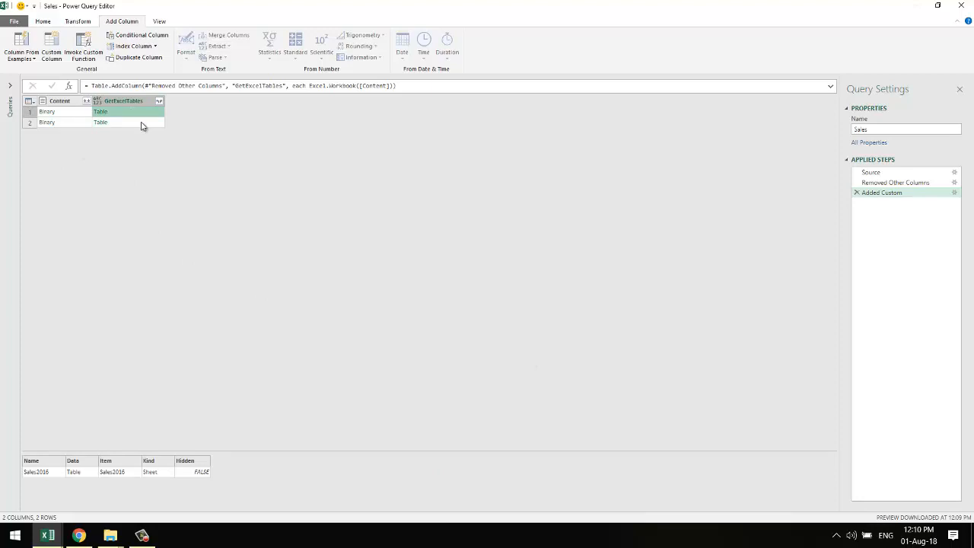
{"action": "left_click", "coordinate": [142, 124]}
{"action": "left_click", "coordinate": [141, 114]}
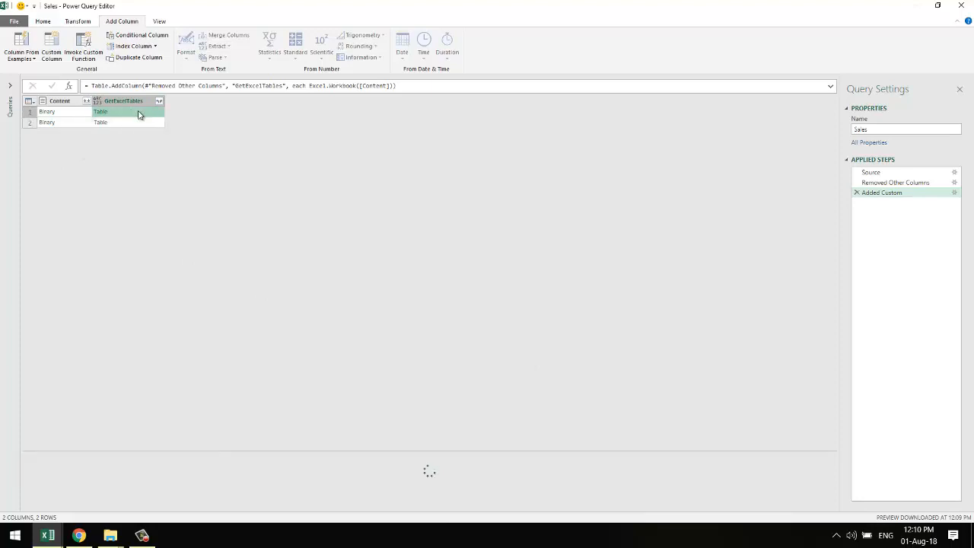
{"action": "left_click", "coordinate": [69, 102]}
{"action": "right_click", "coordinate": [72, 104]}
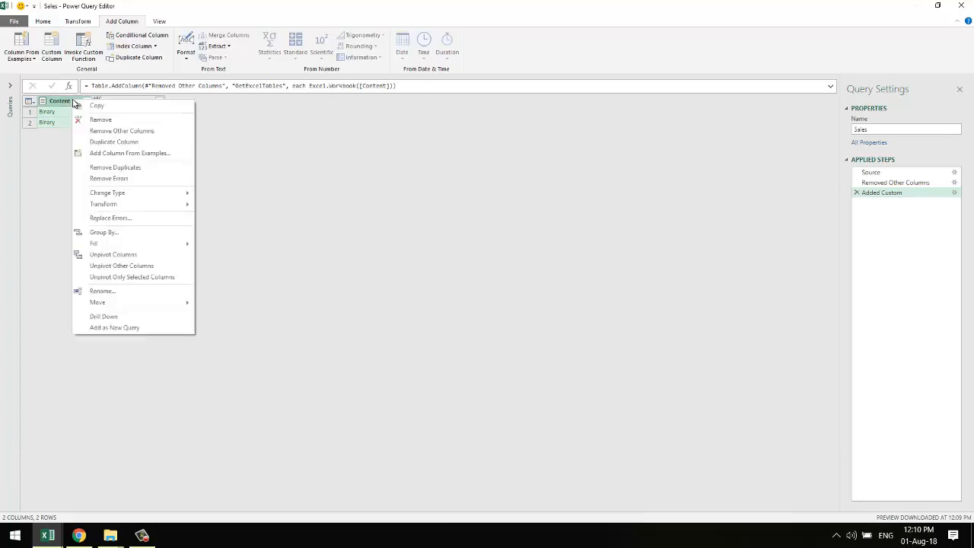
{"action": "left_click", "coordinate": [105, 120]}
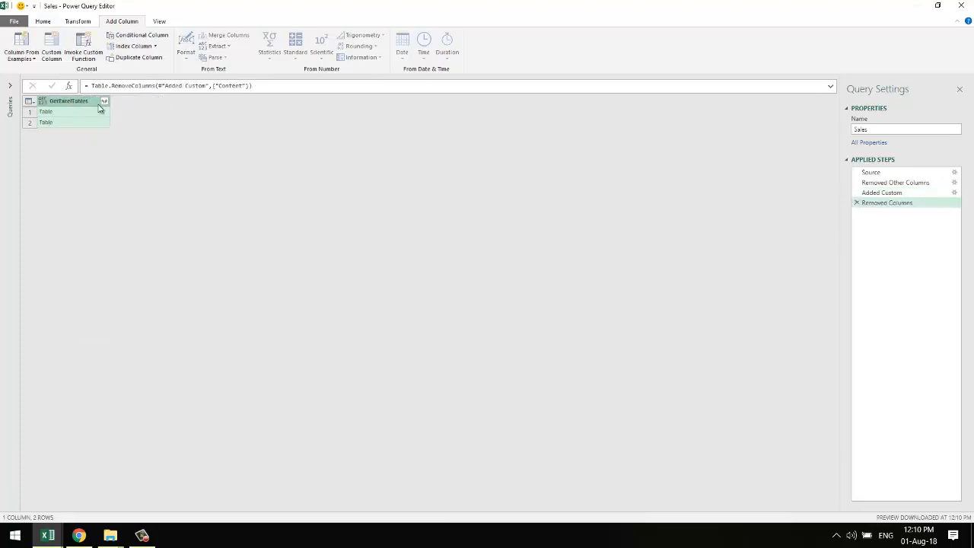
Expand all columns of GetExcelTables with the original column name as prefix, and preview both tables in GetExcelTables.Data.
{"action": "left_click", "coordinate": [105, 104]}
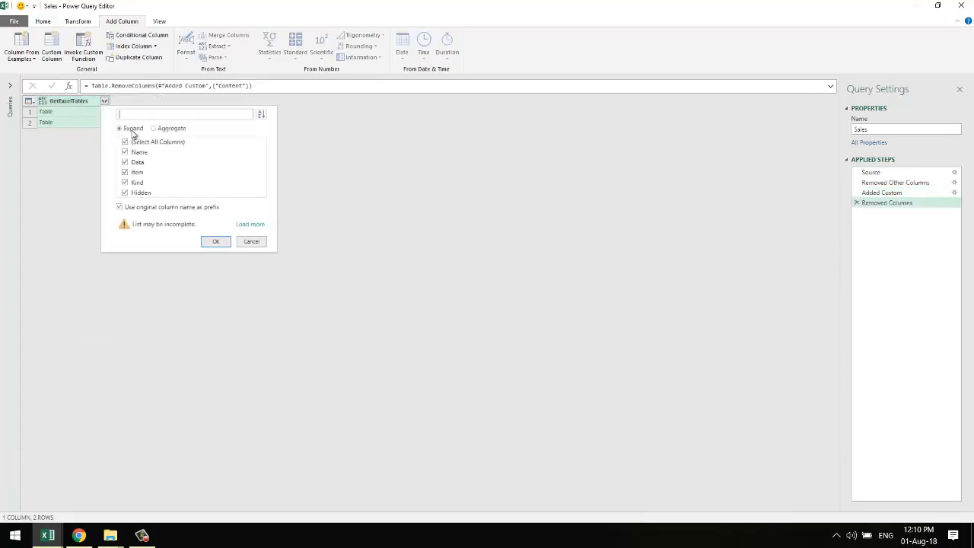
{"action": "left_click", "coordinate": [225, 244]}
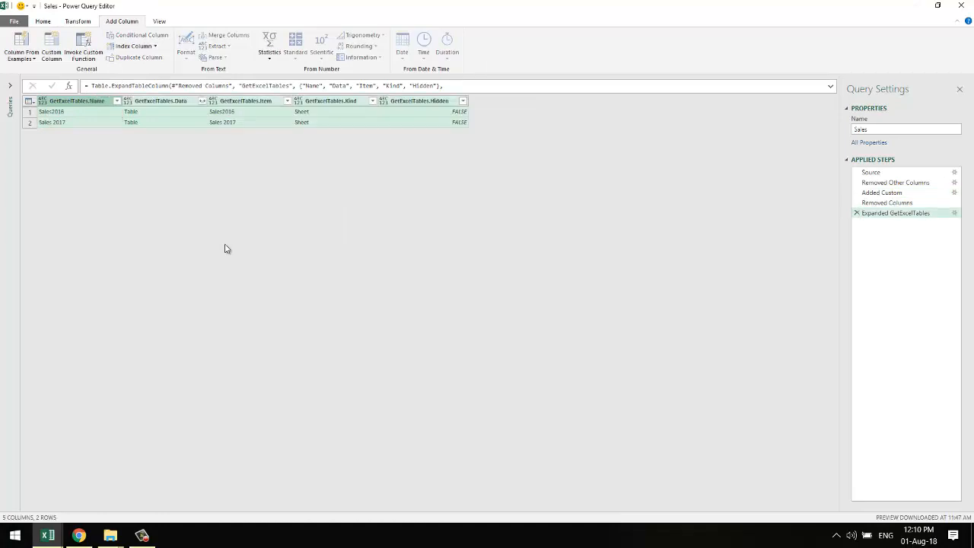
{"action": "left_click", "coordinate": [155, 112]}
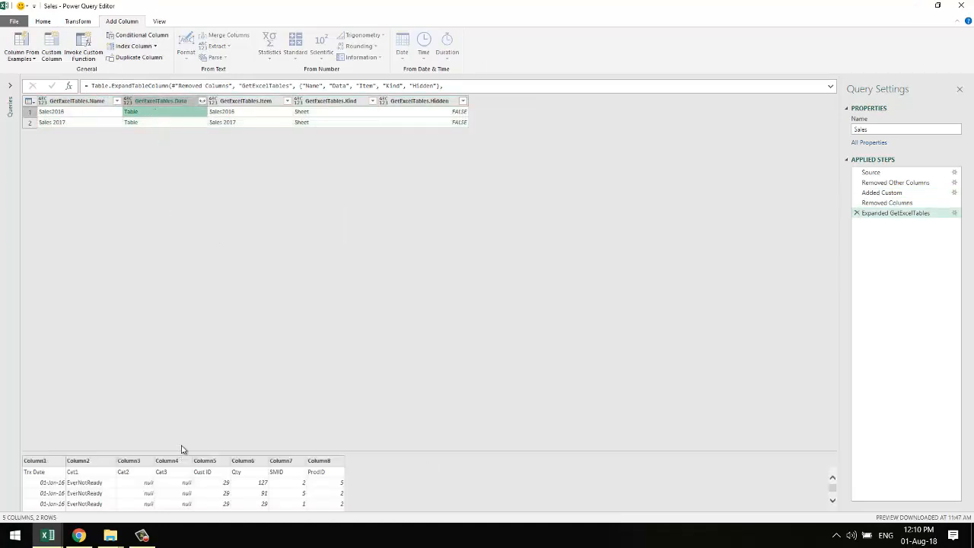
{"action": "left_click_drag", "start_coordinate": [189, 161], "coordinate": [191, 162]}
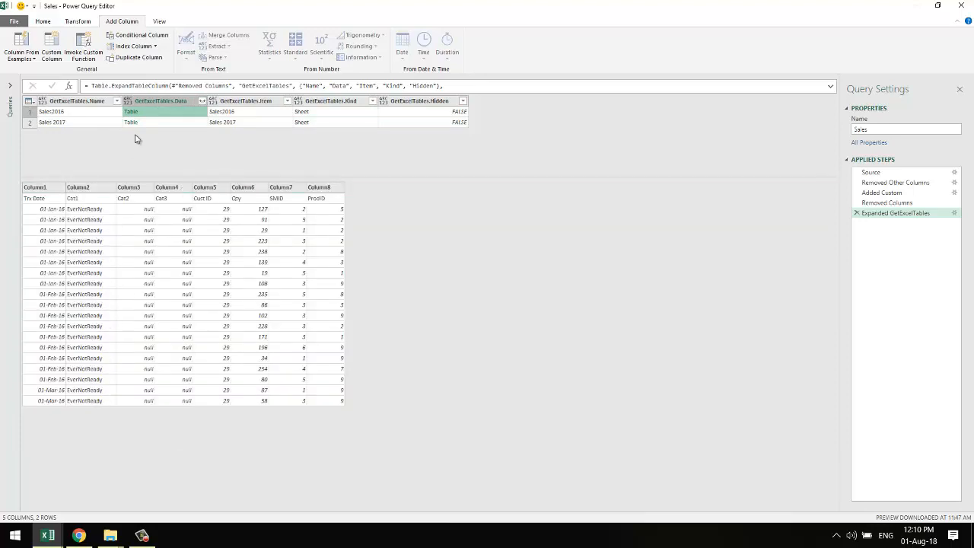
{"action": "left_click", "coordinate": [163, 123]}
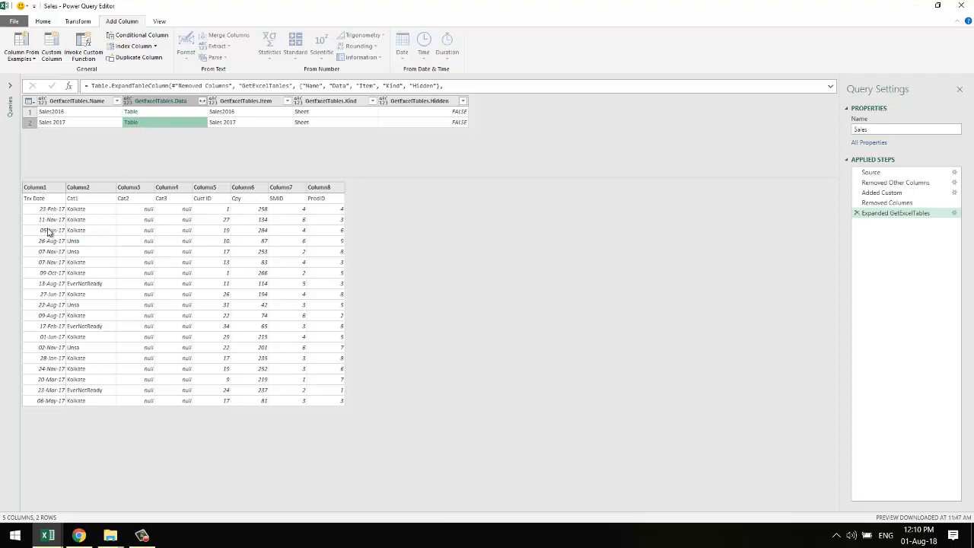
Remove all columns except GetExcelTables.Data.
{"action": "left_click", "coordinate": [160, 100]}
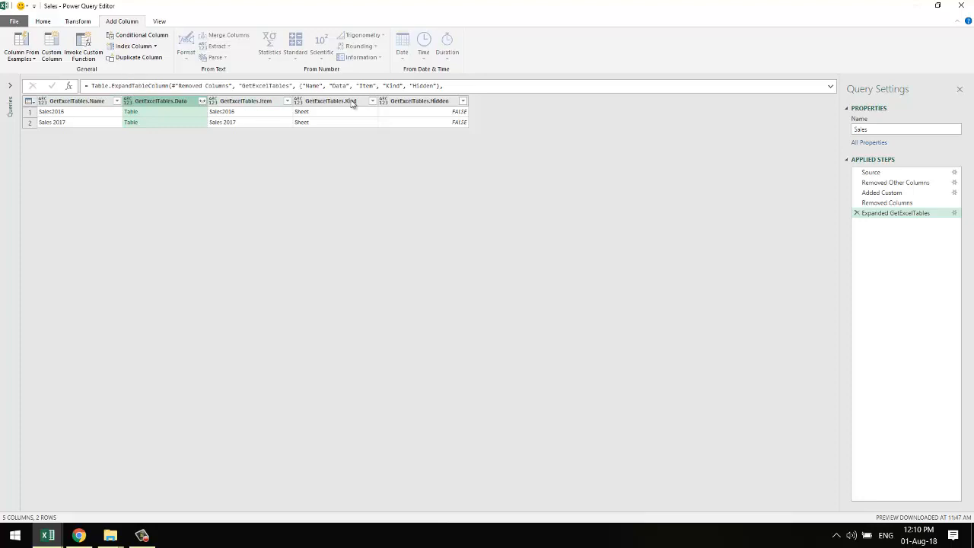
{"action": "right_click", "coordinate": [180, 103]}
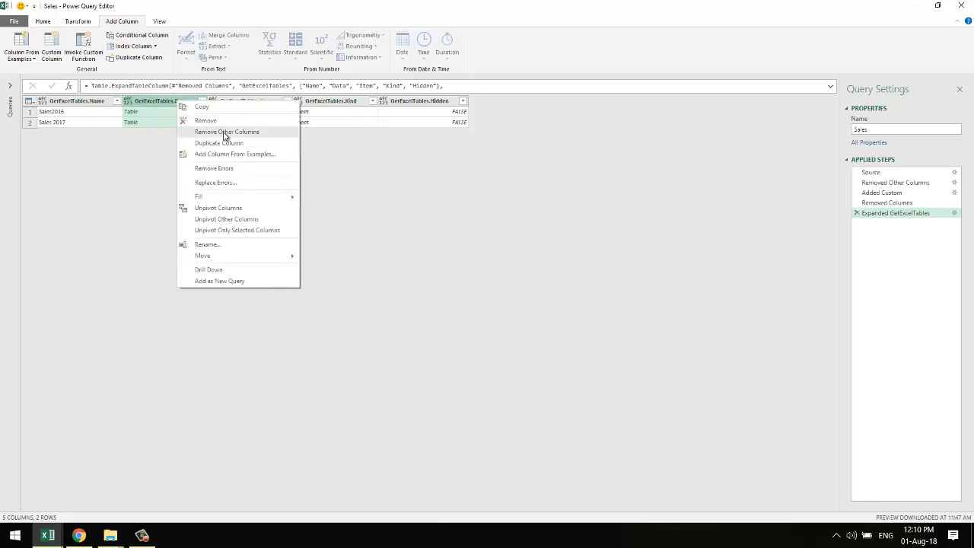
{"action": "left_click", "coordinate": [225, 134]}
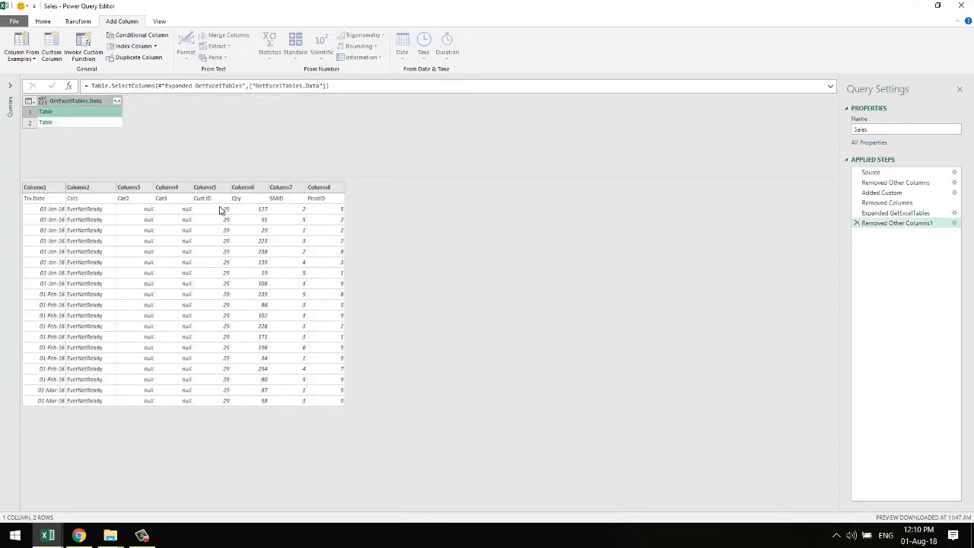
Add a custom column PromoteMyHeaders with the formula =Table.PromoteHeaders([GetExcelTables.Data]).
{"action": "left_click", "coordinate": [76, 125]}
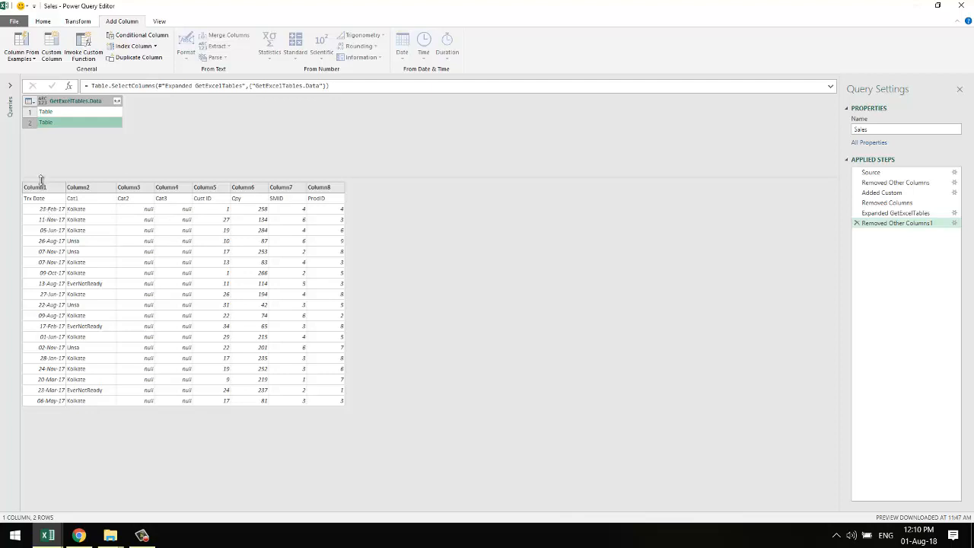
{"action": "left_click", "coordinate": [88, 112]}
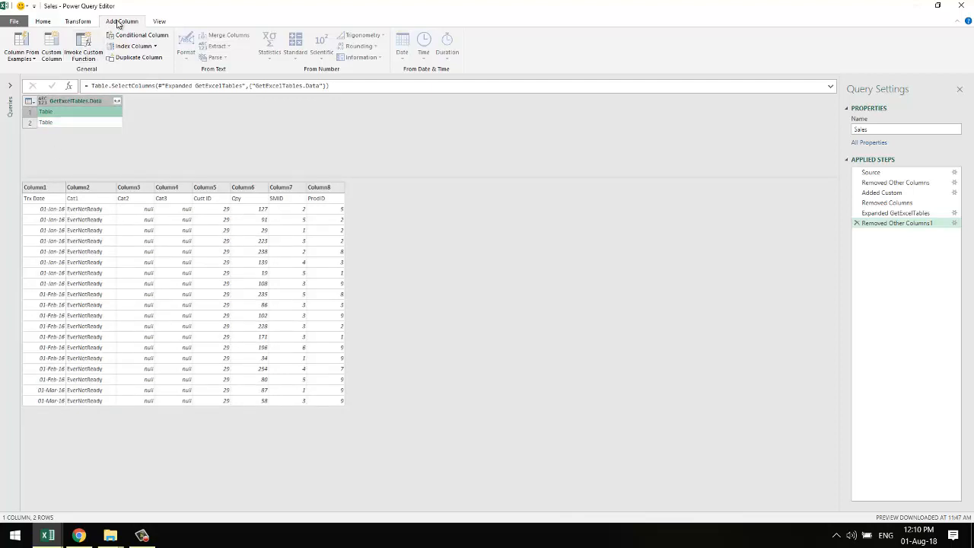
{"action": "left_click", "coordinate": [52, 47]}
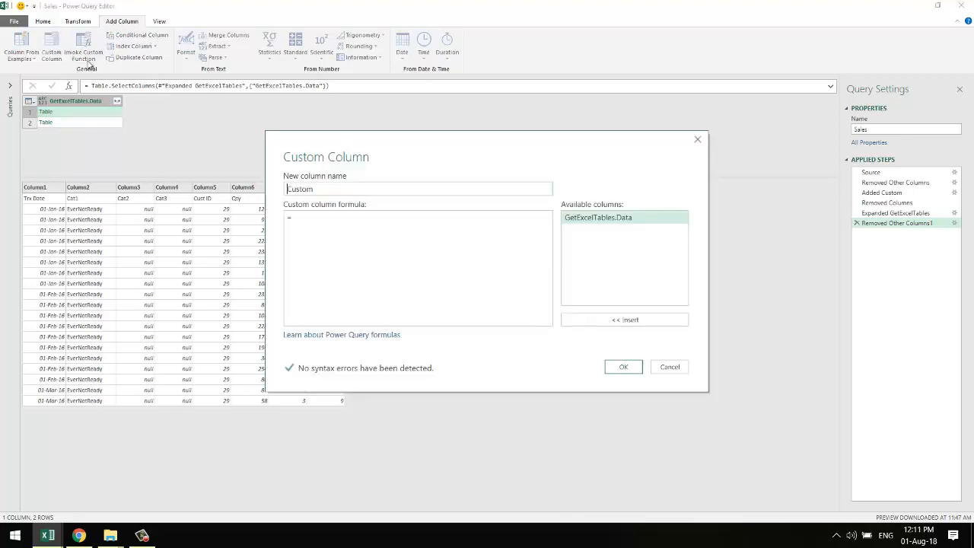
{"action": "left_click_drag", "start_coordinate": [316, 189], "coordinate": [188, 188]}
{"action": "type", "text": "RemoveHe"}
{"action": "key", "text": "BackSpace"}
{"action": "key", "text": "BackSpace"}
{"action": "key", "text": "BackSpace"}
{"action": "key", "text": "BackSpace"}
{"action": "key", "text": "BackSpace"}
{"action": "key", "text": "BackSpace"}
{"action": "key", "text": "BackSpace"}
{"action": "key", "text": "BackSpace"}
{"action": "type", "text": "PromoteMyHeaders"}
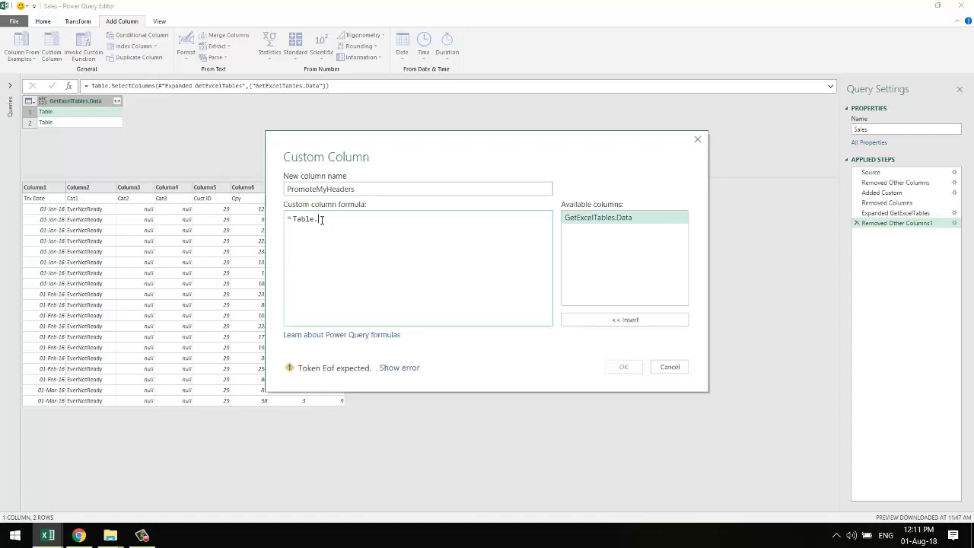
{"action": "type", "text": "PromoteHeaders("}
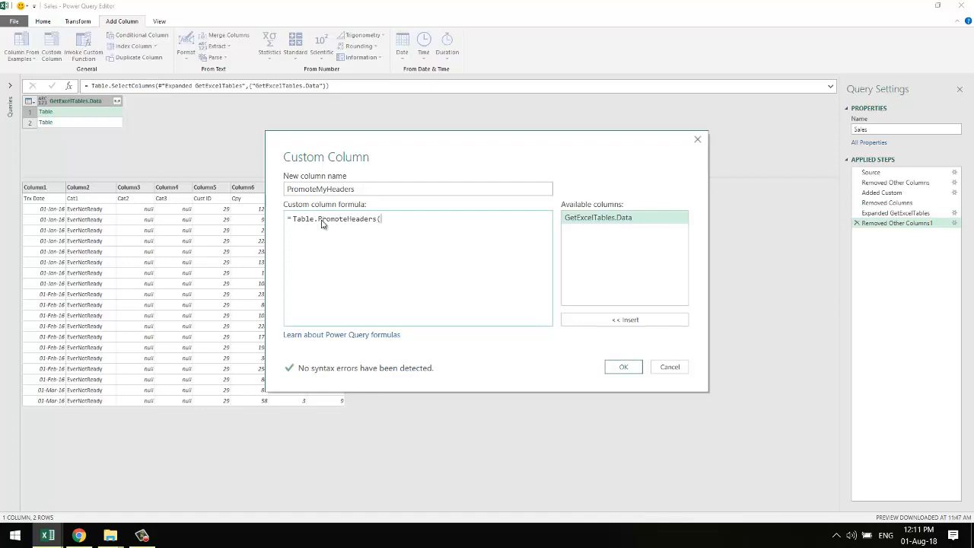
{"action": "double_click", "coordinate": [601, 218]}
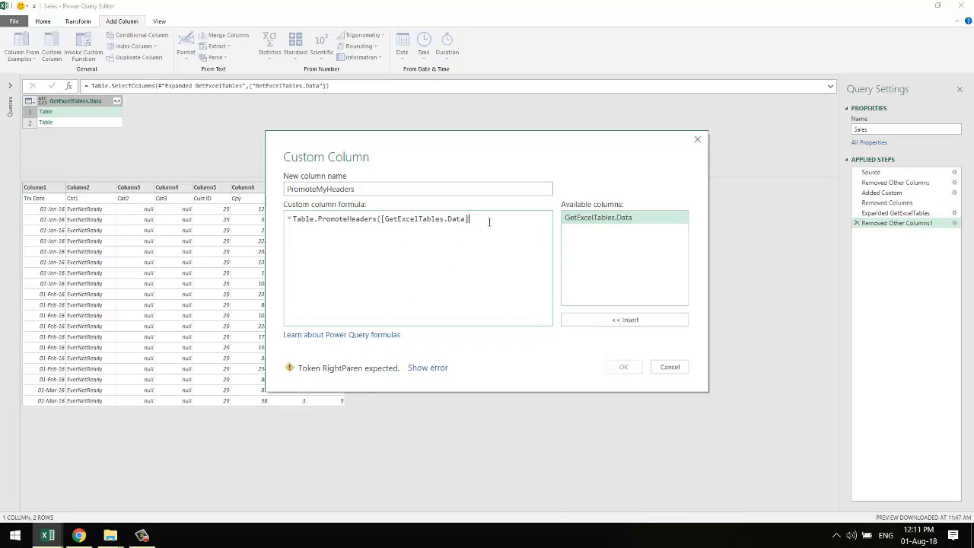
{"action": "type", "text": ")"}
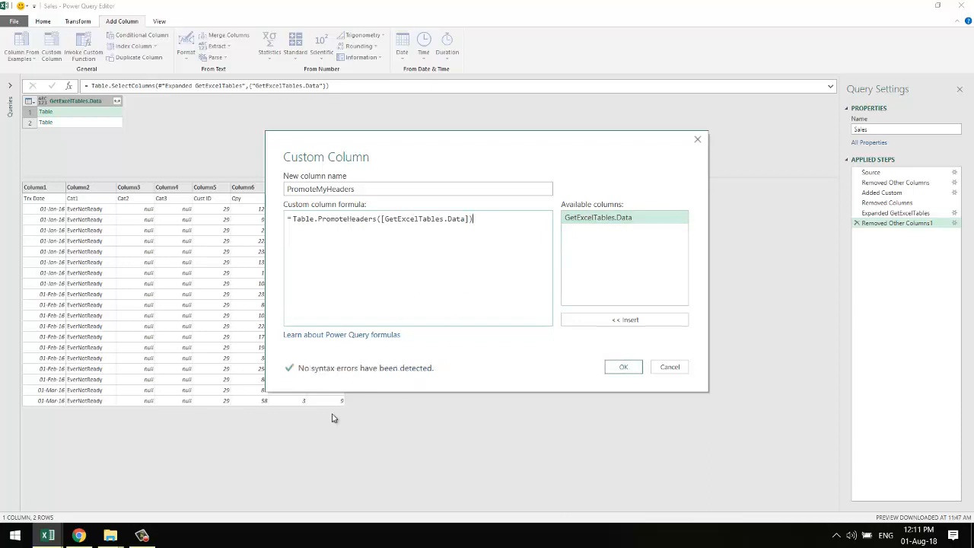
{"action": "left_click", "coordinate": [629, 369]}
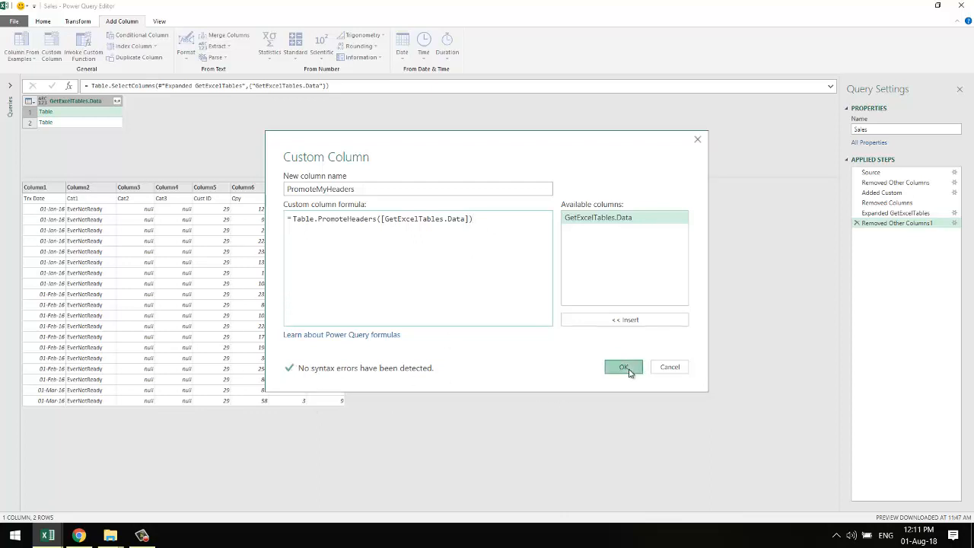
Compare the first-row tables of PromoteMyHeaders and GetExcelTables.Data, and remove the GetExcelTables.Data column.
{"action": "left_click", "coordinate": [171, 112]}
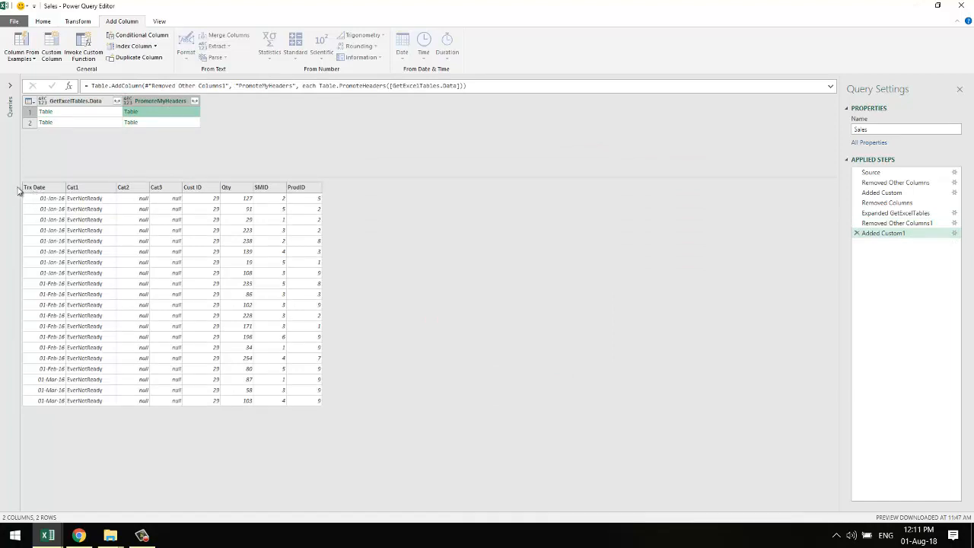
{"action": "left_click", "coordinate": [79, 113]}
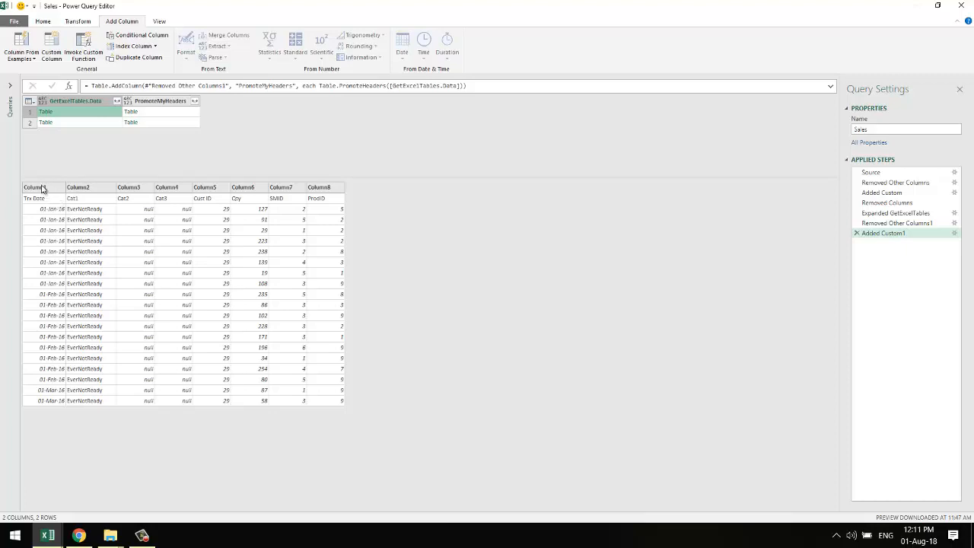
{"action": "left_click", "coordinate": [148, 112]}
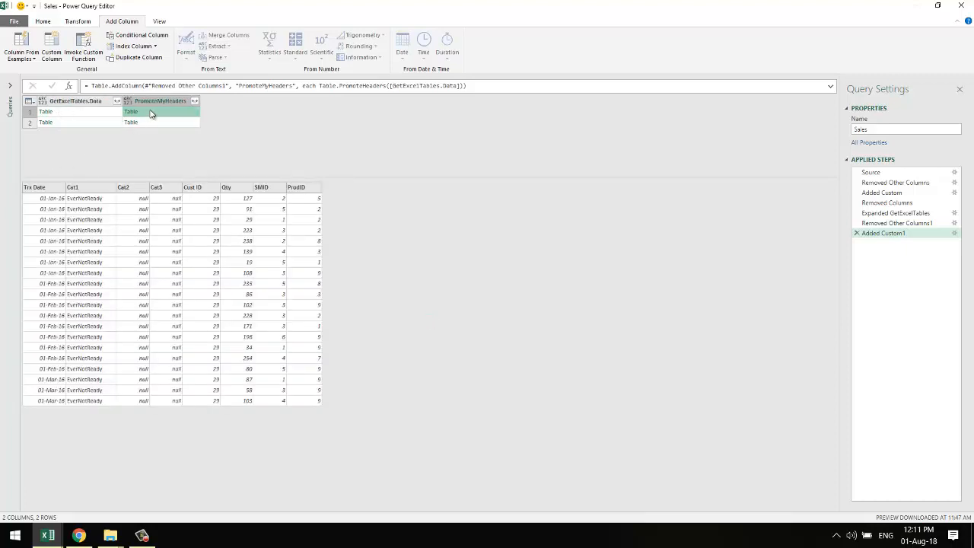
{"action": "left_click", "coordinate": [160, 101]}
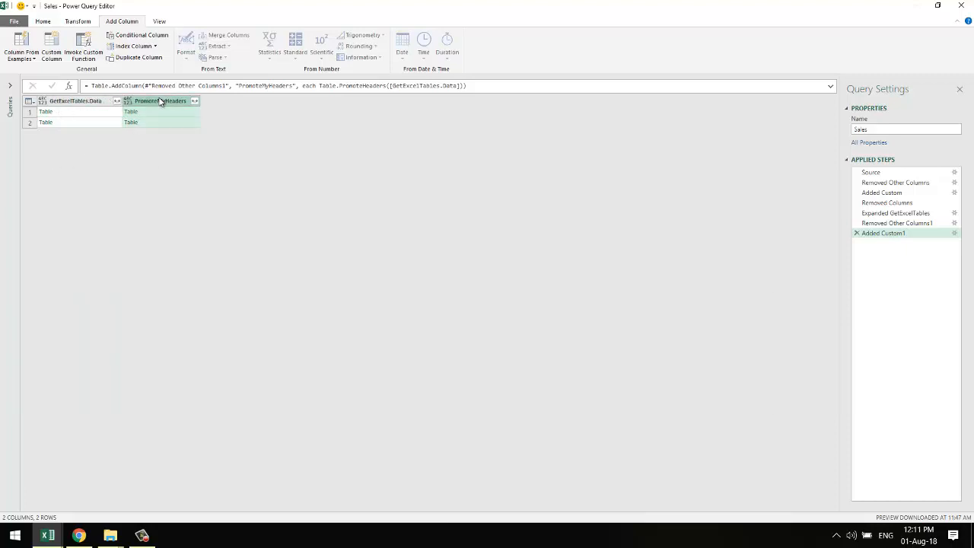
{"action": "left_click", "coordinate": [86, 102]}
{"action": "right_click", "coordinate": [84, 101]}
{"action": "left_click", "coordinate": [124, 120]}
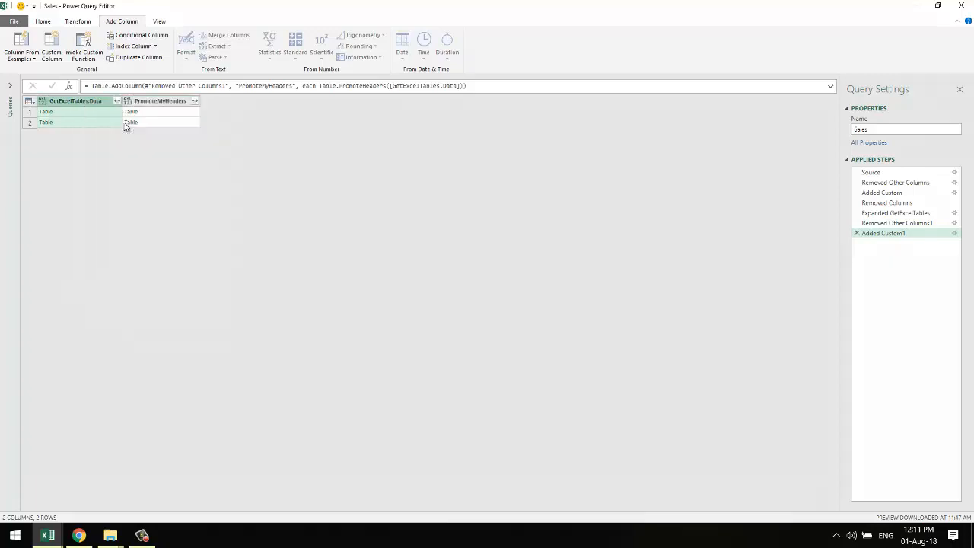
Close the query editor and load the Sales query to a worksheet.
{"action": "left_click", "coordinate": [42, 22]}
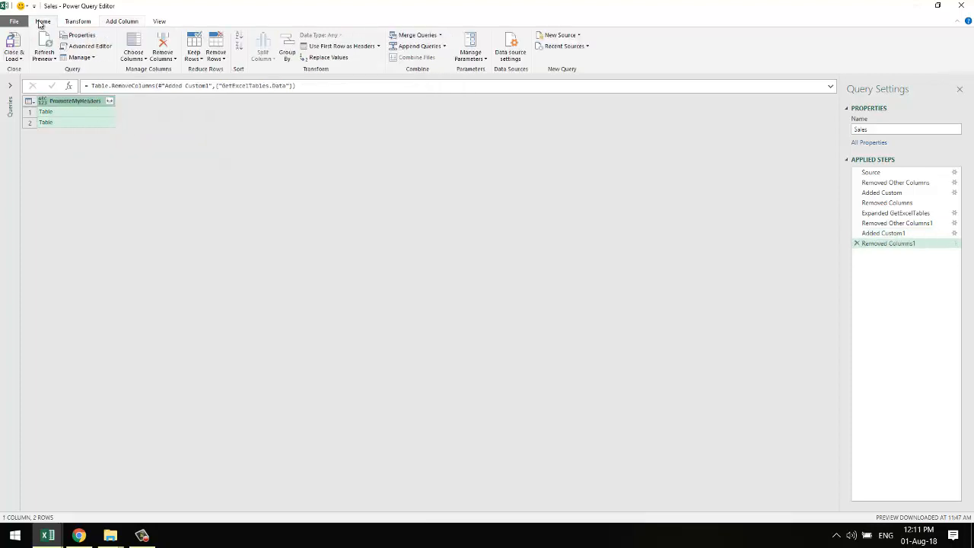
{"action": "left_click", "coordinate": [16, 59]}
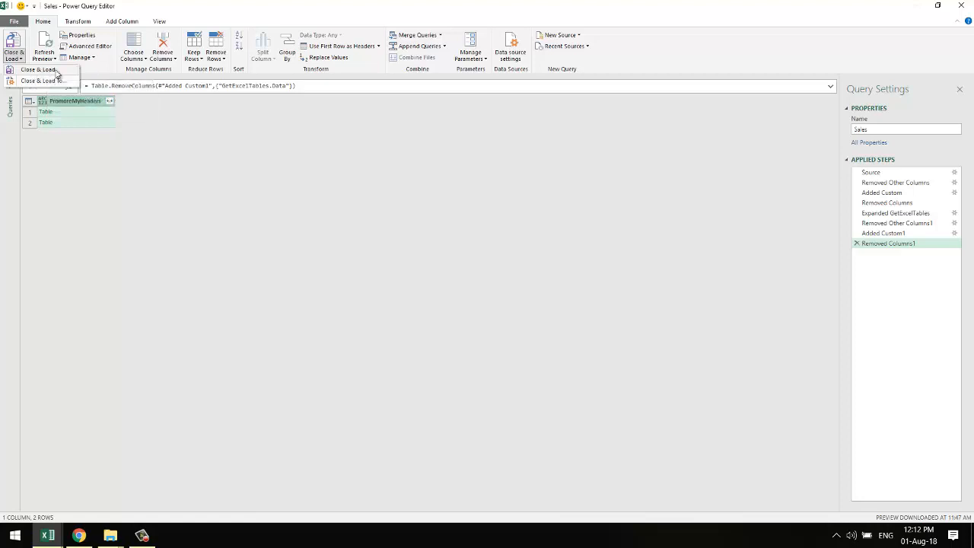
{"action": "left_click", "coordinate": [57, 74]}
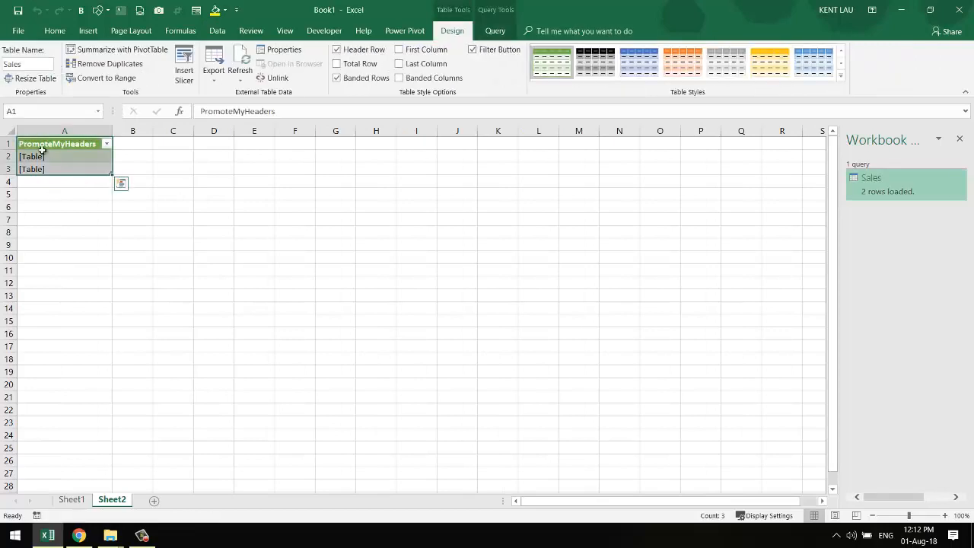
Reopen the Sales query for editing and expand all columns of PromoteMyHeaders with the original column name as prefix.
{"action": "double_click", "coordinate": [897, 185]}
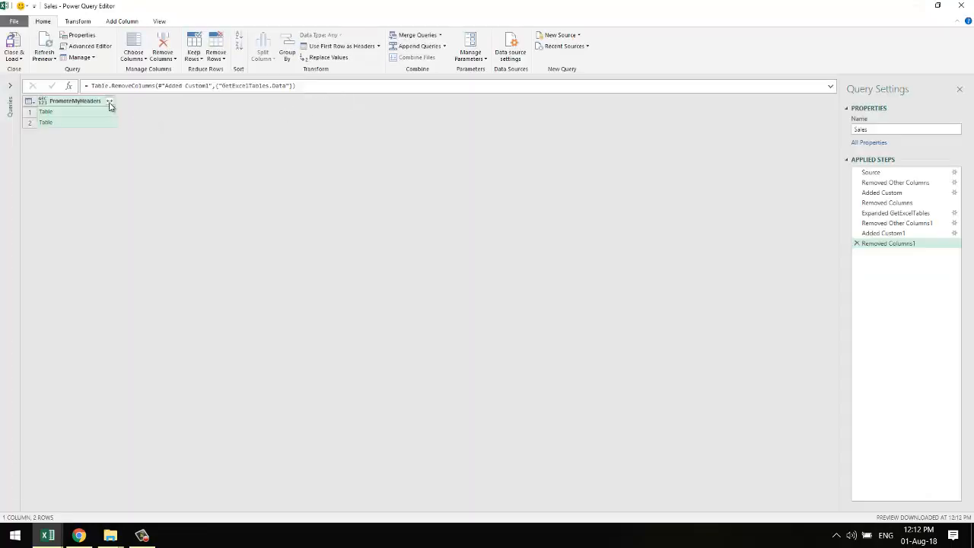
{"action": "left_click", "coordinate": [109, 102]}
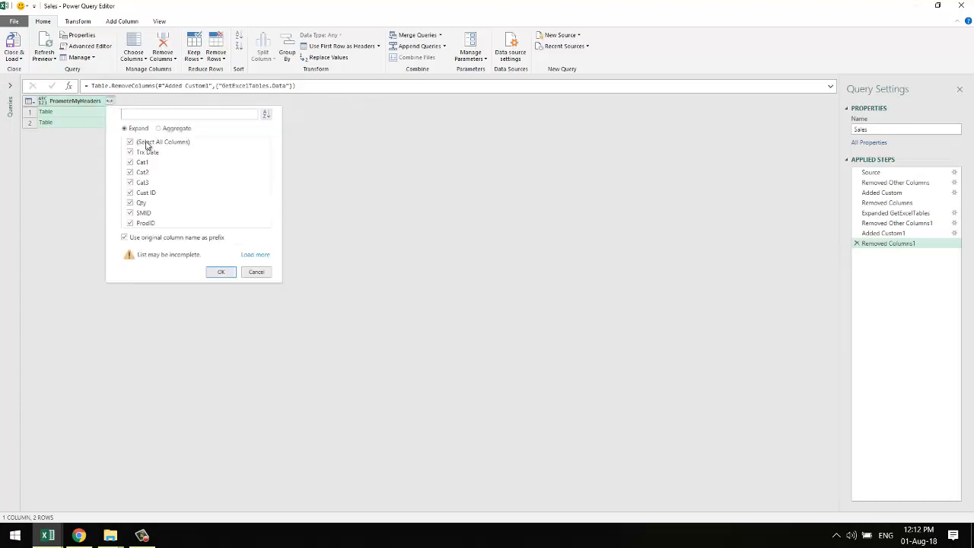
{"action": "left_click", "coordinate": [222, 272]}
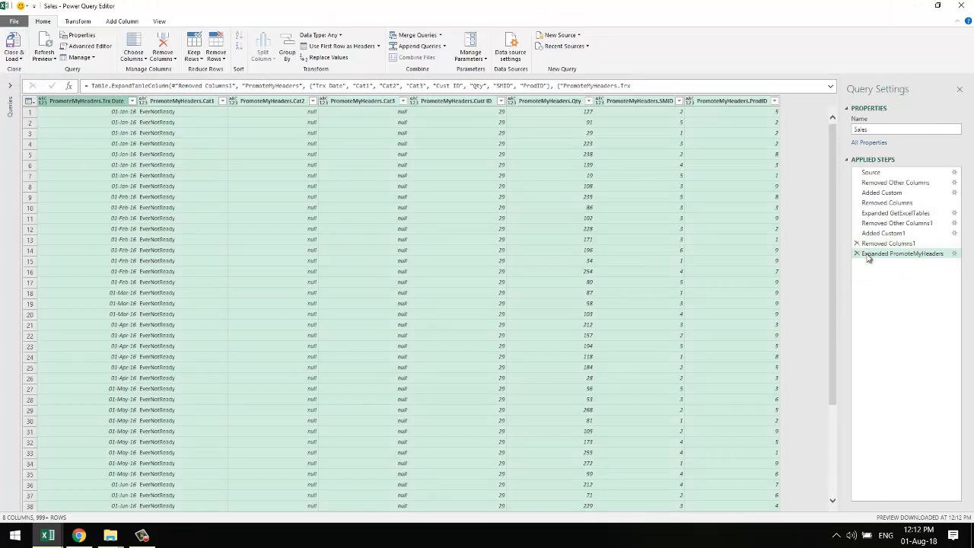
Close and load the expanded Sales query, and look over the first rows of the table in Sheet2.
{"action": "left_click", "coordinate": [23, 61]}
{"action": "left_click", "coordinate": [22, 70]}
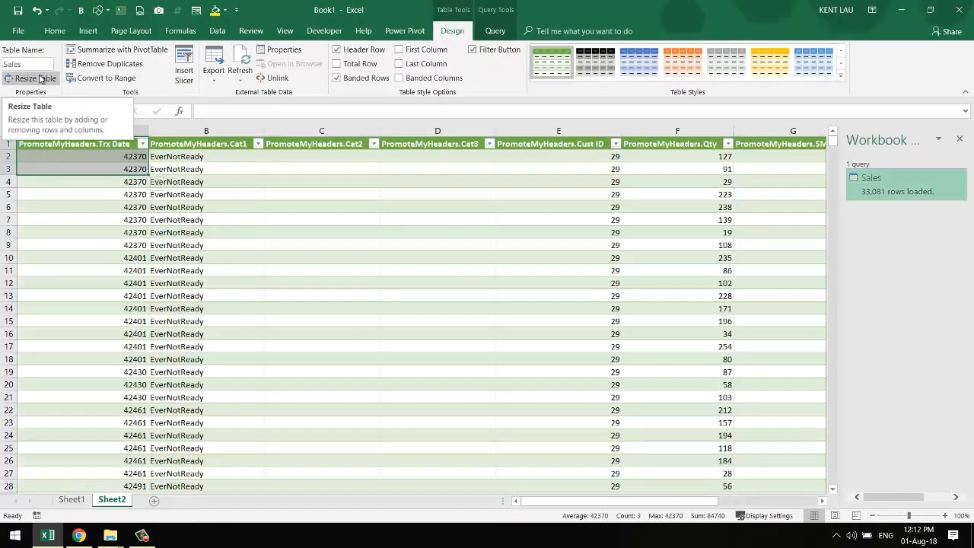
{"action": "scroll", "coordinate": [101, 370], "scroll_direction": "down", "scroll_amount": 1}
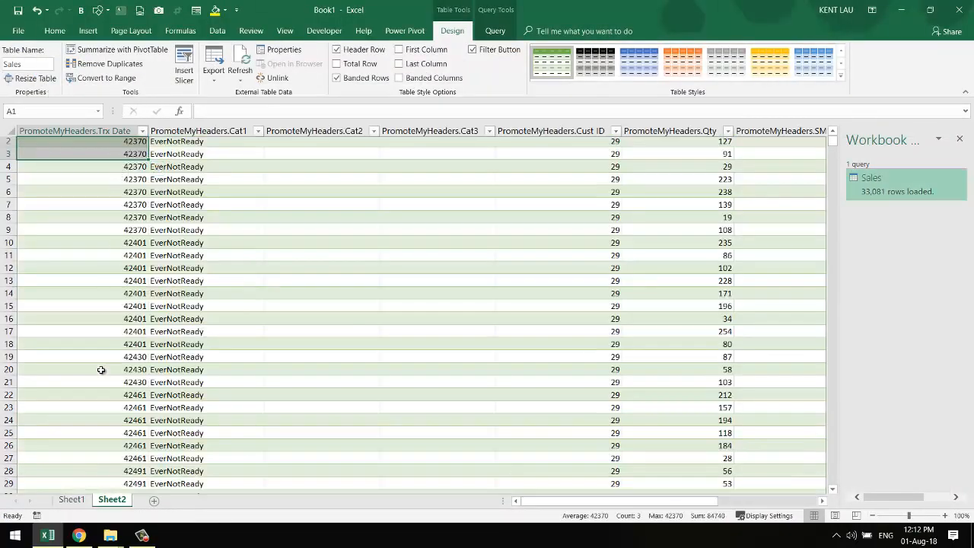
{"action": "scroll", "coordinate": [101, 370], "scroll_direction": "down", "scroll_amount": 5}
{"action": "scroll", "coordinate": [100, 370], "scroll_direction": "up", "scroll_amount": 6}
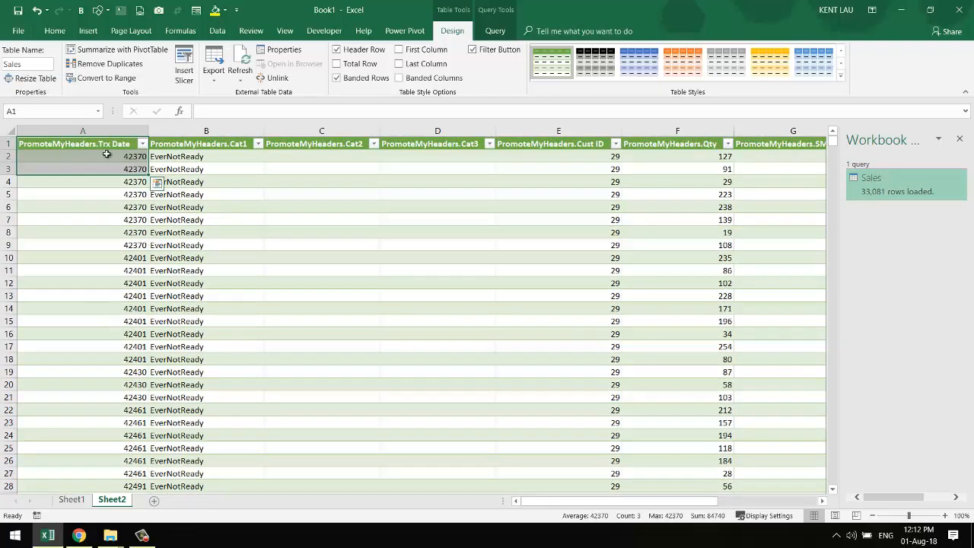
Format the PromoteMyHeaders.Trx Date column as a date.
{"action": "left_click", "coordinate": [110, 132]}
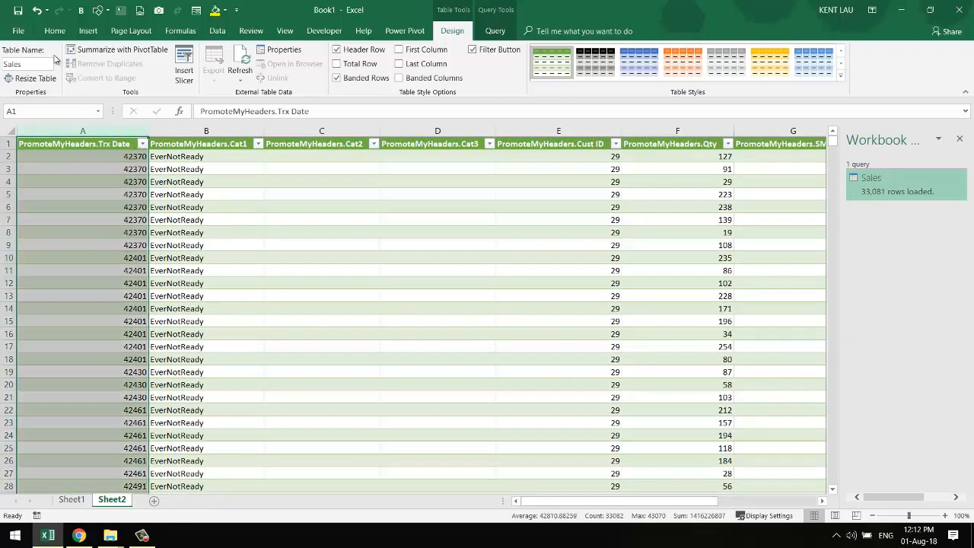
{"action": "left_click", "coordinate": [55, 30]}
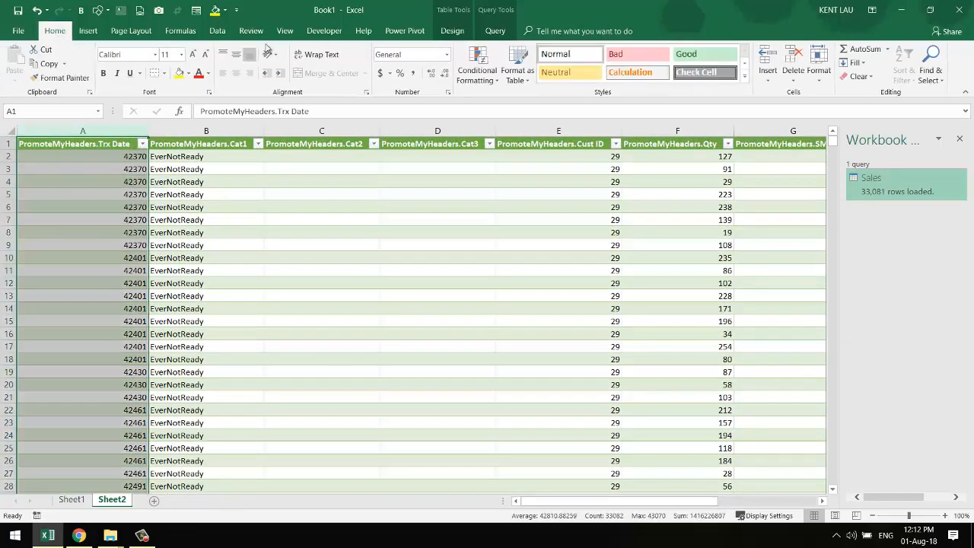
{"action": "left_click", "coordinate": [448, 54]}
{"action": "left_click", "coordinate": [436, 182]}
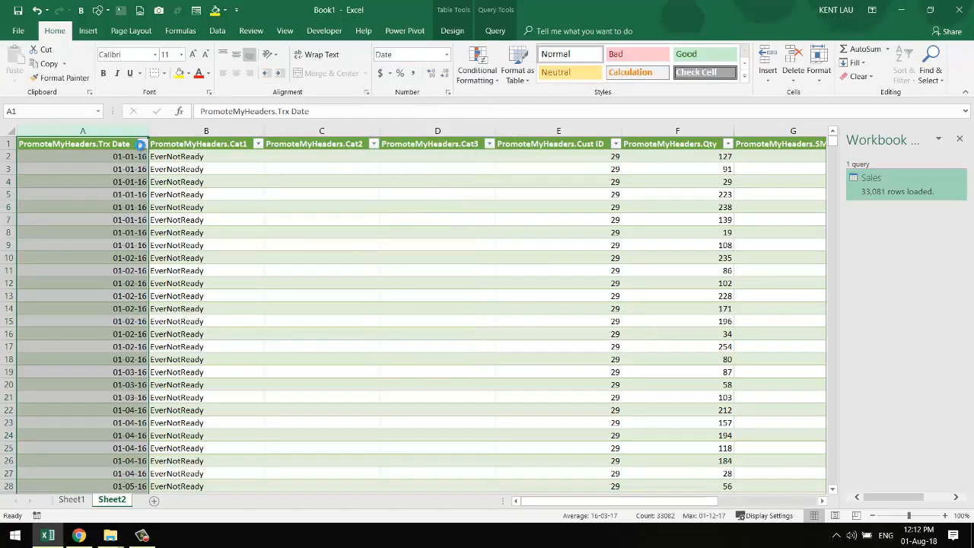
Check which years the filter of the PromoteMyHeaders.Trx Date column offers, leaving the data unfiltered.
{"action": "left_click", "coordinate": [143, 144]}
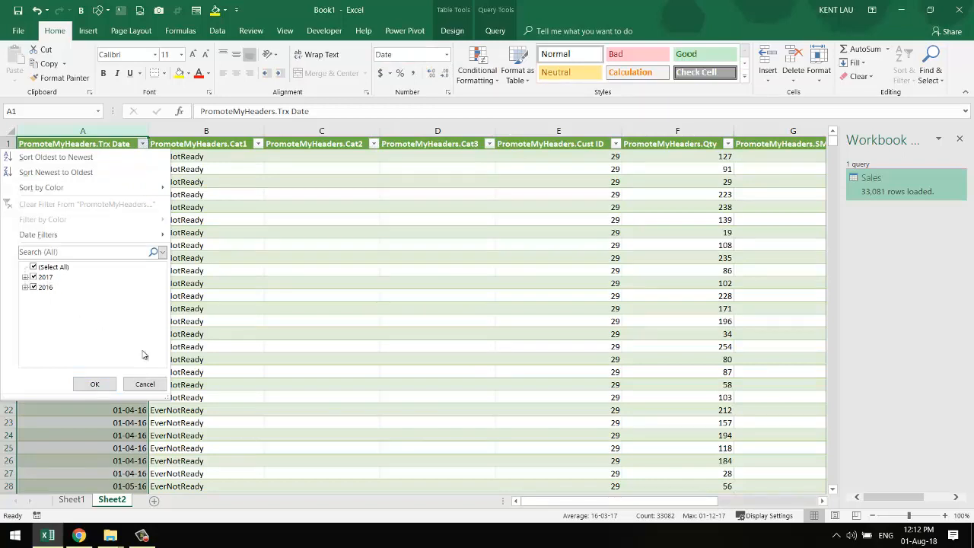
{"action": "left_click", "coordinate": [145, 383]}
{"action": "left_click", "coordinate": [206, 232]}
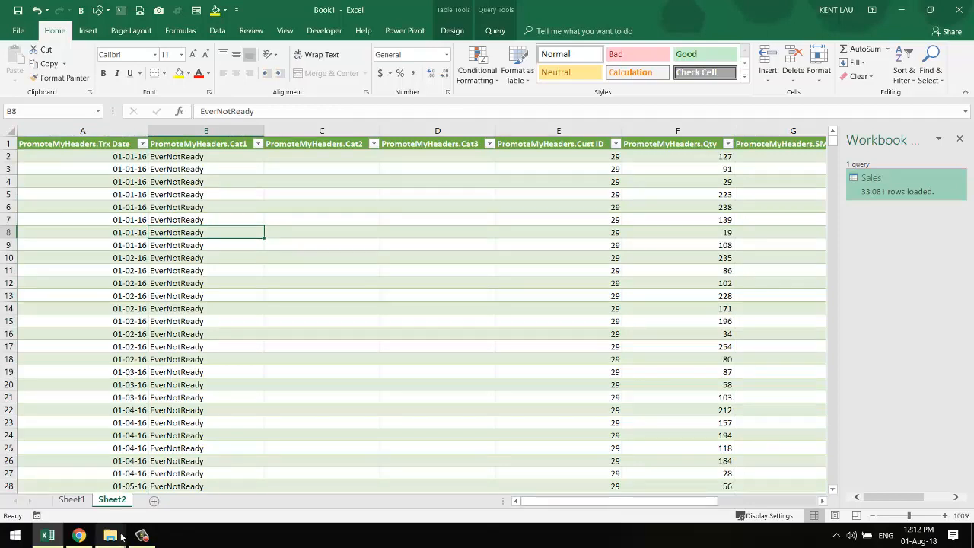
Switch to File Explorer and move the Sales2018 workbook from the Desktop into the Sales folder.
{"action": "mouse_move", "coordinate": [120, 537]}
{"action": "left_click", "coordinate": [114, 283]}
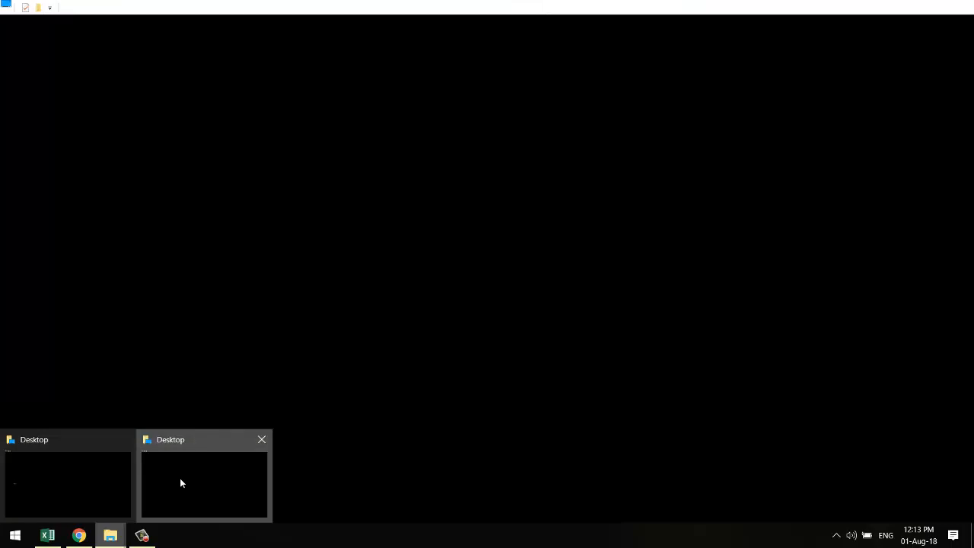
{"action": "left_click", "coordinate": [180, 478]}
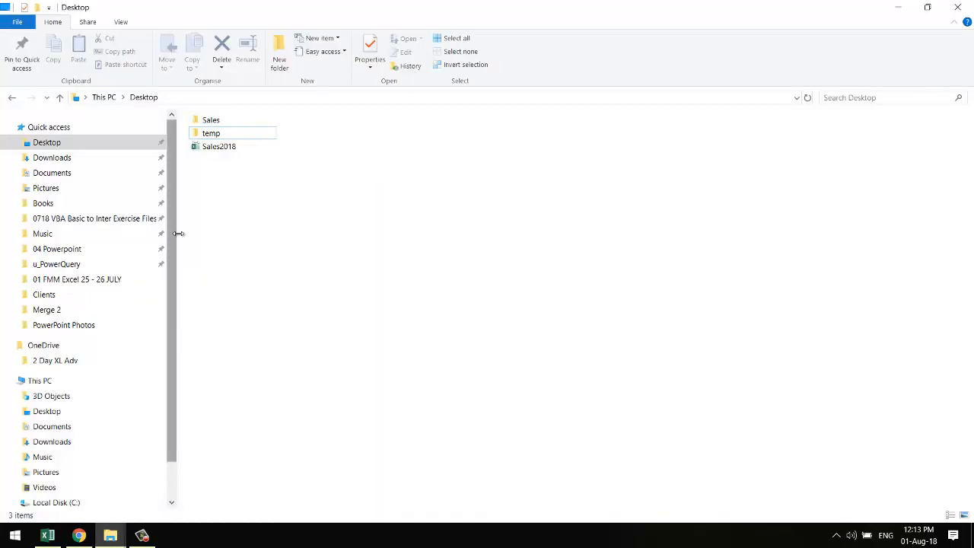
{"action": "left_click", "coordinate": [220, 151]}
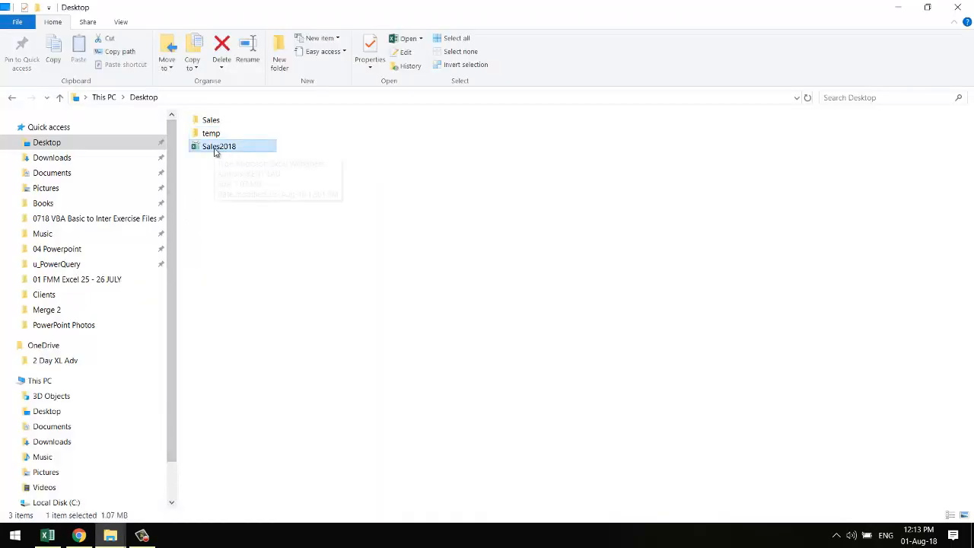
{"action": "left_click_drag", "start_coordinate": [217, 151], "coordinate": [246, 123]}
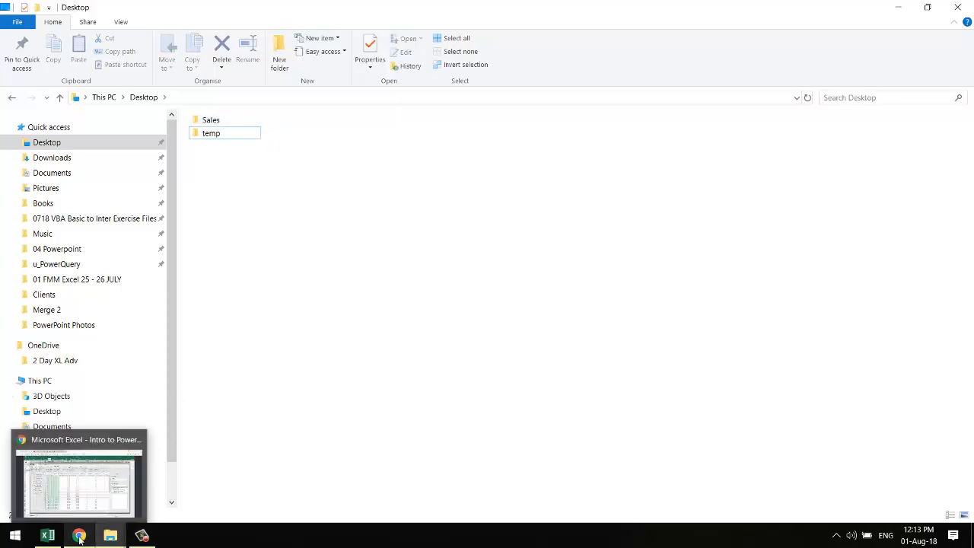
Return to Excel and recheck the years in the Trx Date filter before refreshing, without applying a filter.
{"action": "left_click", "coordinate": [47, 538]}
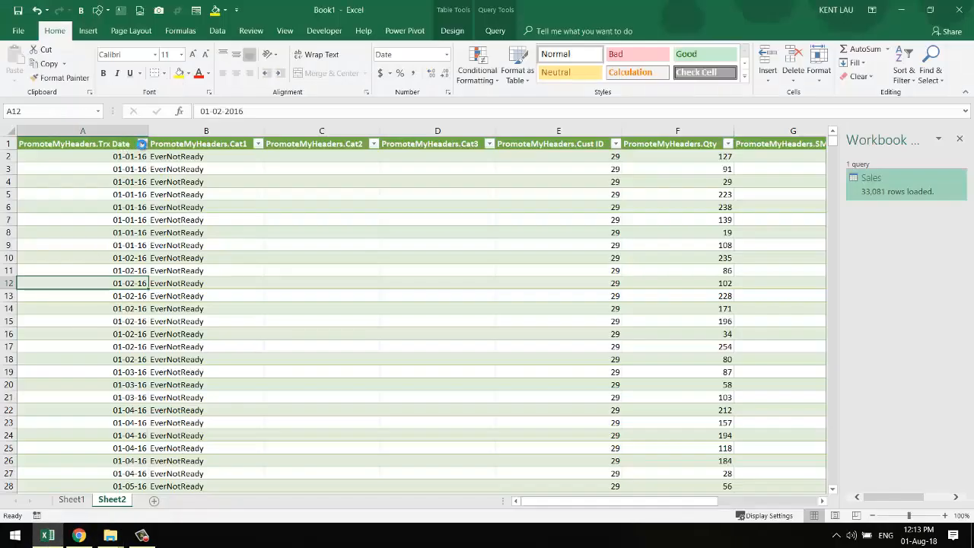
{"action": "left_click", "coordinate": [142, 144]}
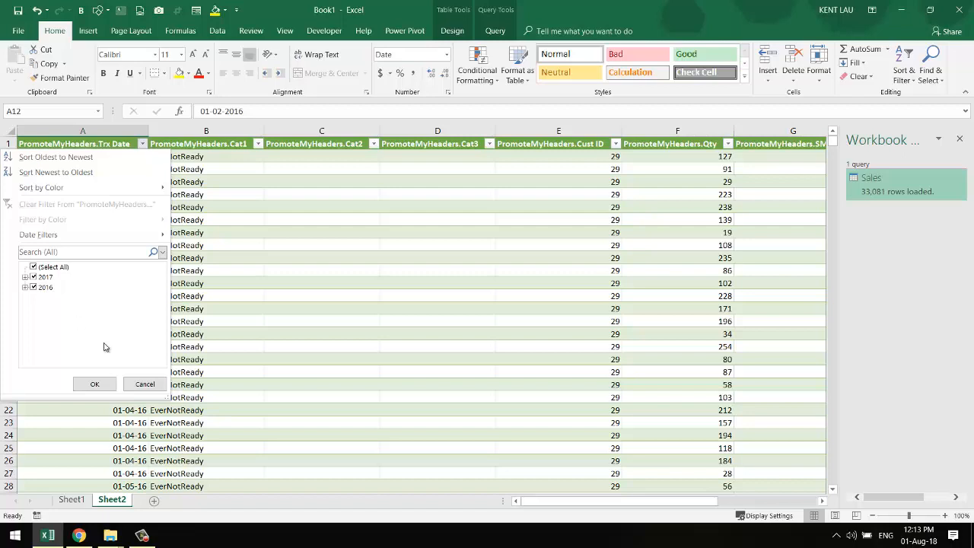
{"action": "left_click", "coordinate": [140, 383]}
{"action": "left_click", "coordinate": [116, 258]}
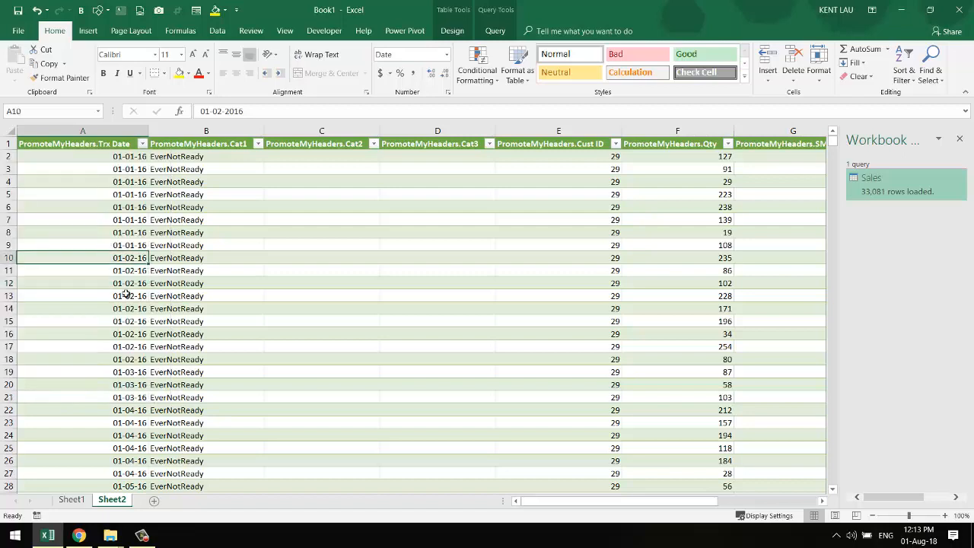
Switch to File Explorer and open the Sales folder on the Desktop to check which workbooks it contains.
{"action": "left_click", "coordinate": [111, 536]}
{"action": "left_click", "coordinate": [202, 476]}
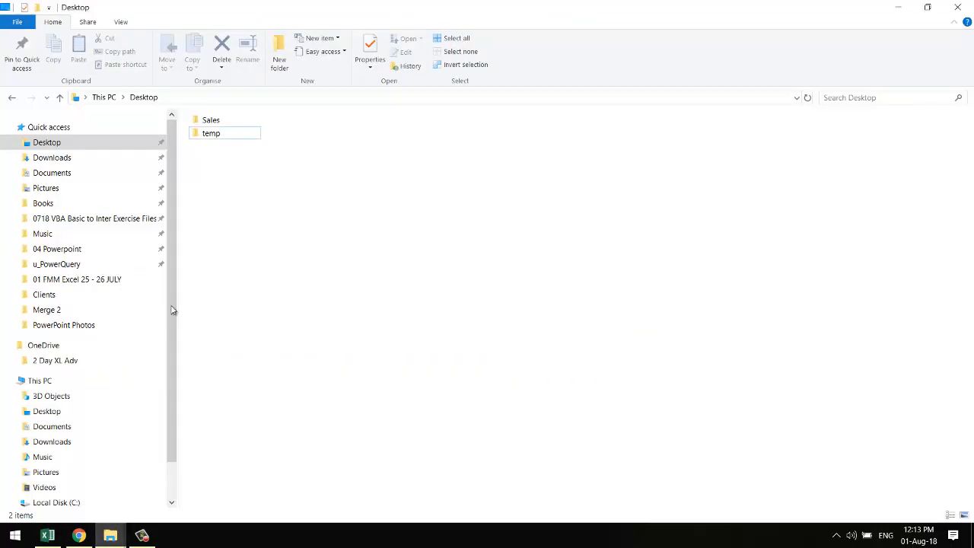
{"action": "double_click", "coordinate": [220, 120]}
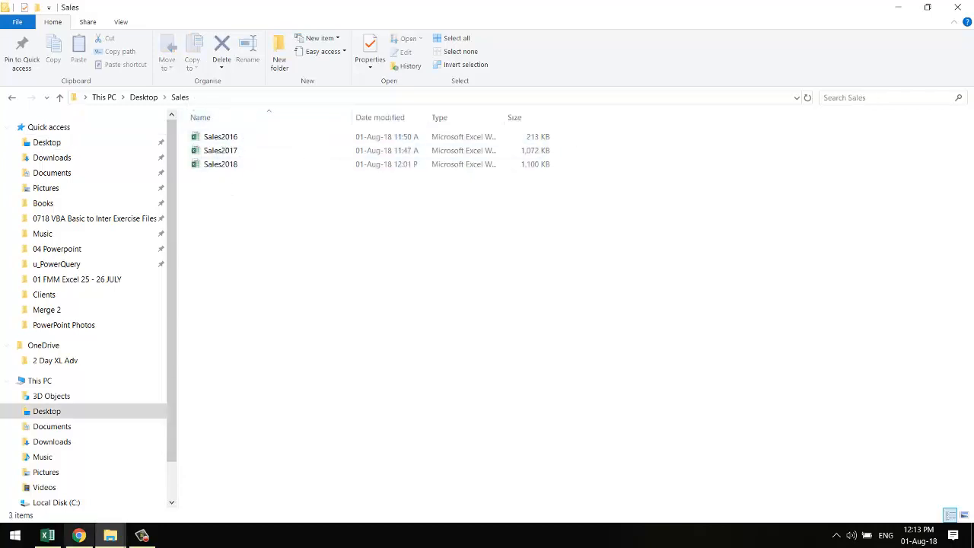
Return to Excel, refresh the combined sales table and check the years in the Trx Date filter without applying a filter.
{"action": "left_click", "coordinate": [47, 536]}
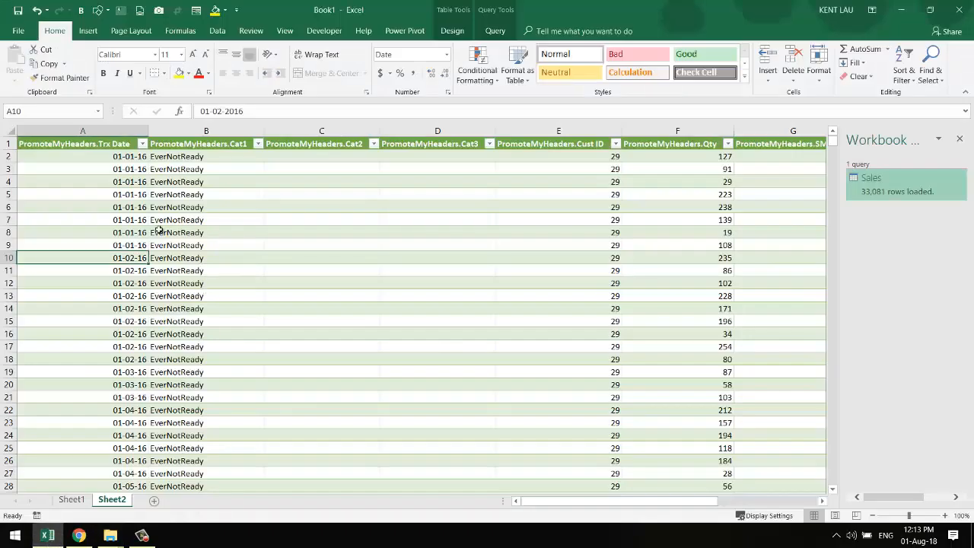
{"action": "right_click", "coordinate": [122, 220]}
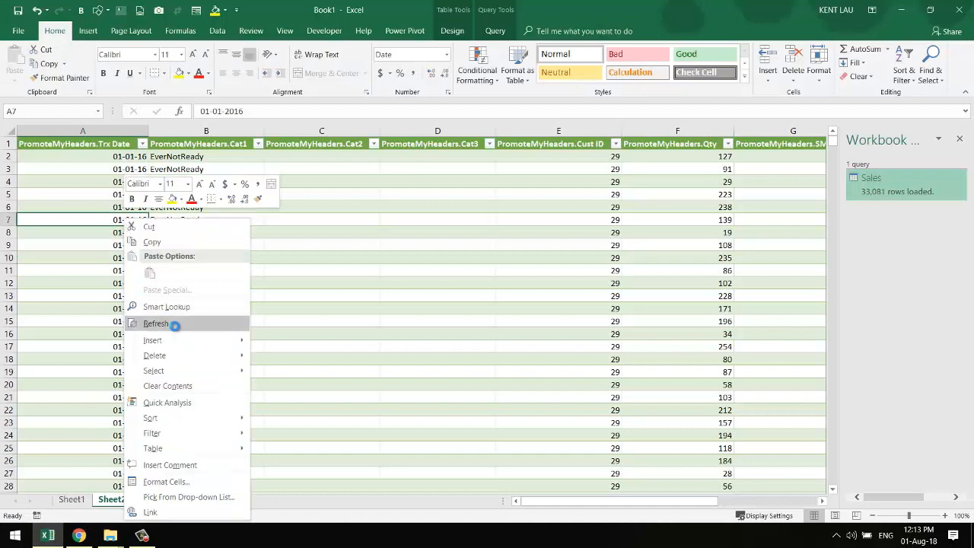
{"action": "left_click", "coordinate": [176, 323]}
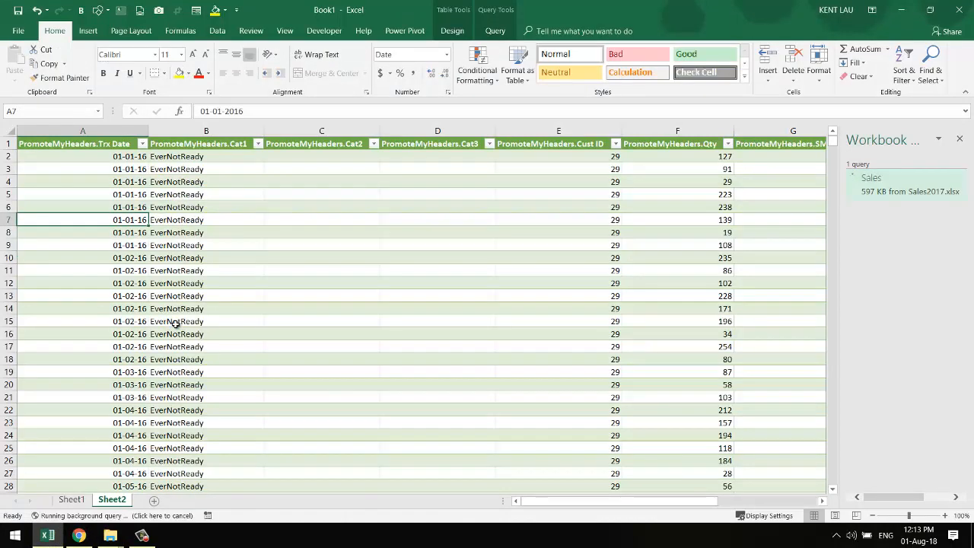
{"action": "left_click", "coordinate": [142, 144]}
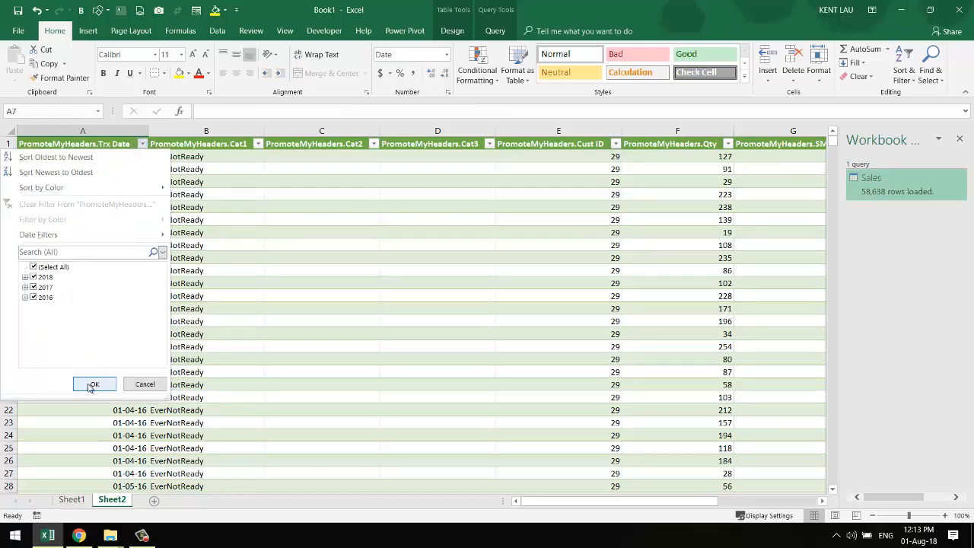
{"action": "left_click", "coordinate": [142, 384]}
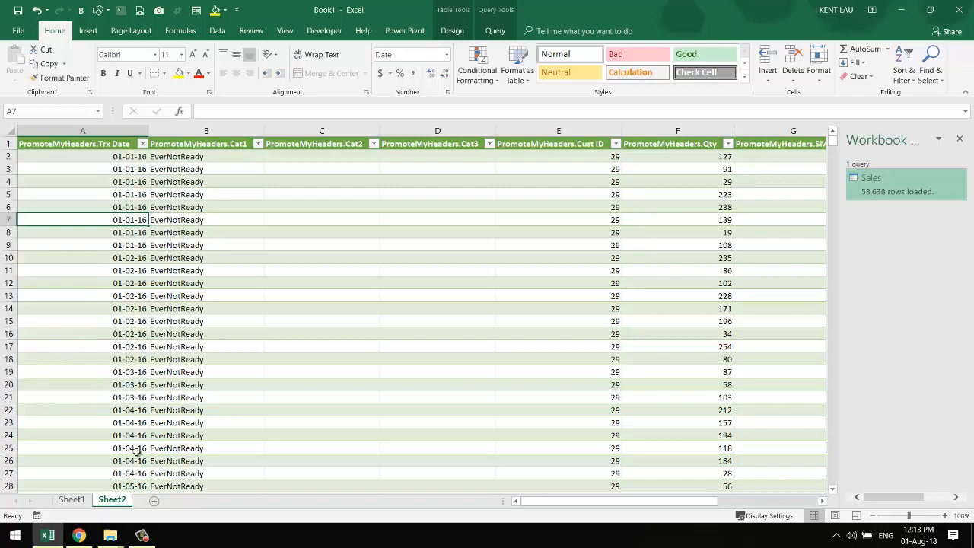
Review the workbooks in the Sales folder again in File Explorer and return to Excel.
{"action": "mouse_move", "coordinate": [115, 533]}
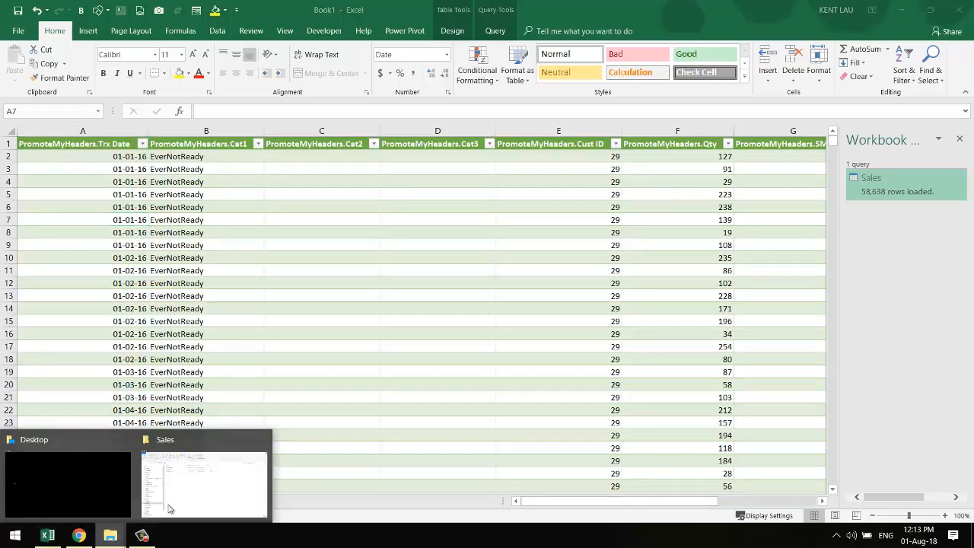
{"action": "left_click", "coordinate": [206, 472]}
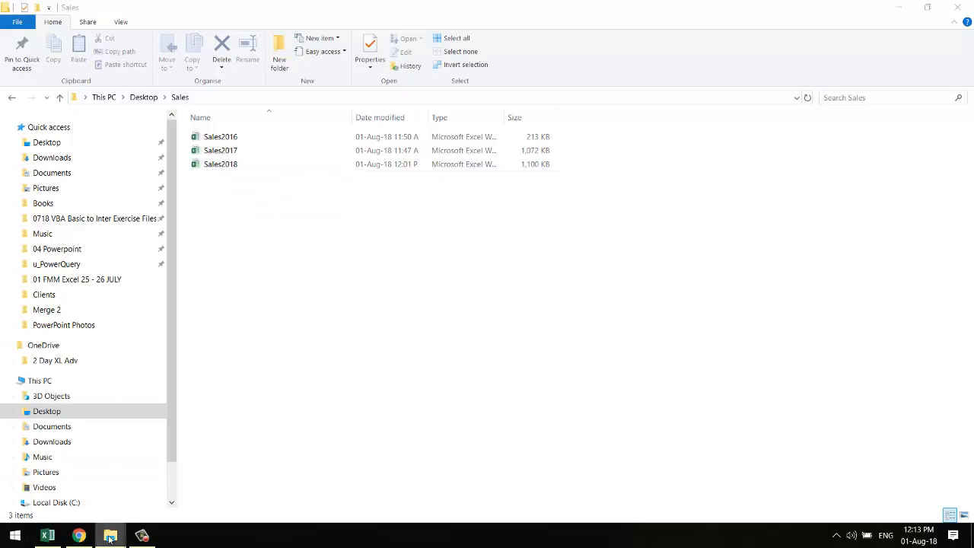
{"action": "left_click", "coordinate": [49, 538]}
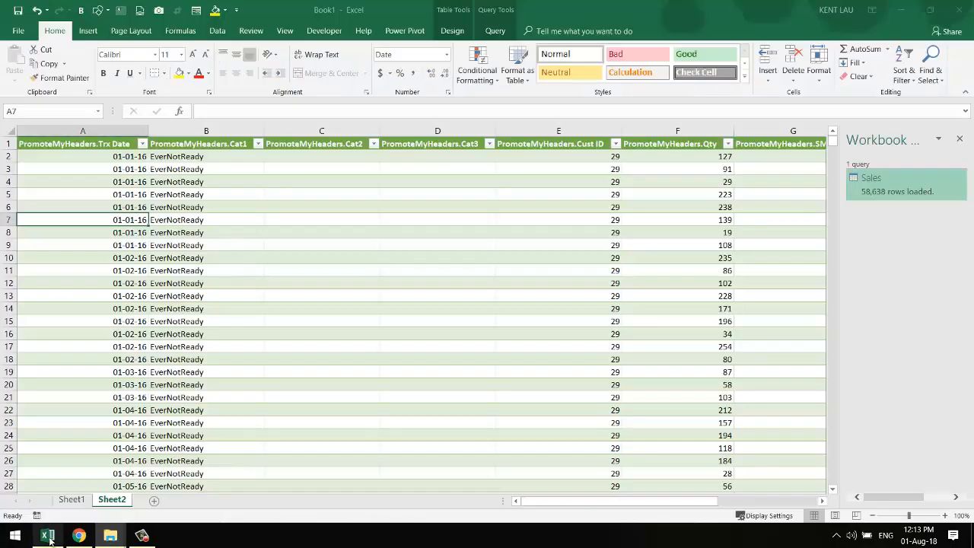
Look through the file-based sources available for a new query and locate the From Folder option.
{"action": "left_click", "coordinate": [176, 279]}
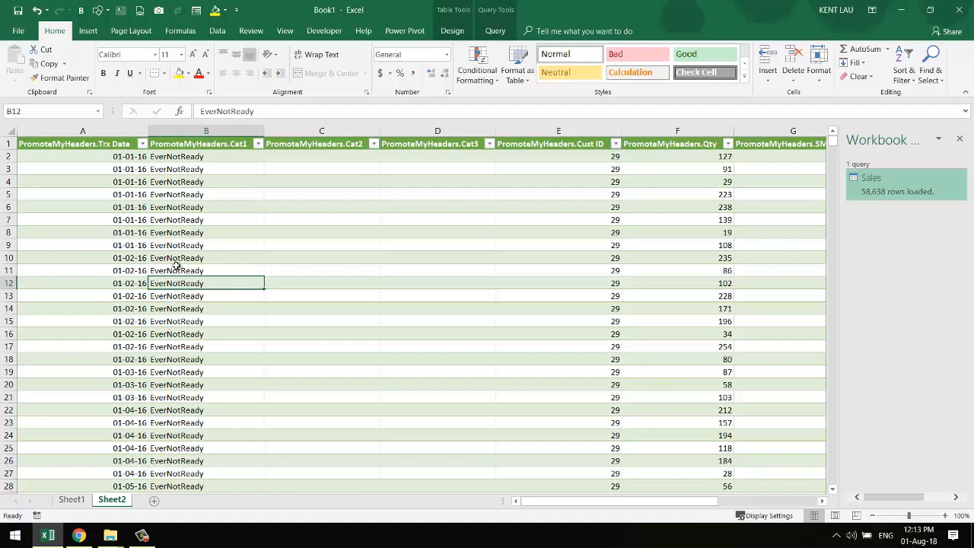
{"action": "left_click", "coordinate": [217, 31]}
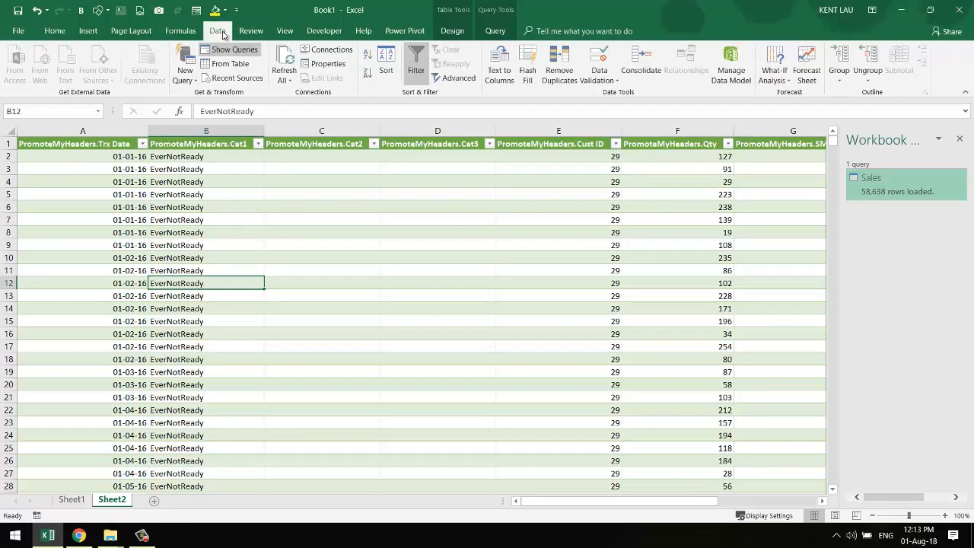
{"action": "left_click", "coordinate": [188, 80]}
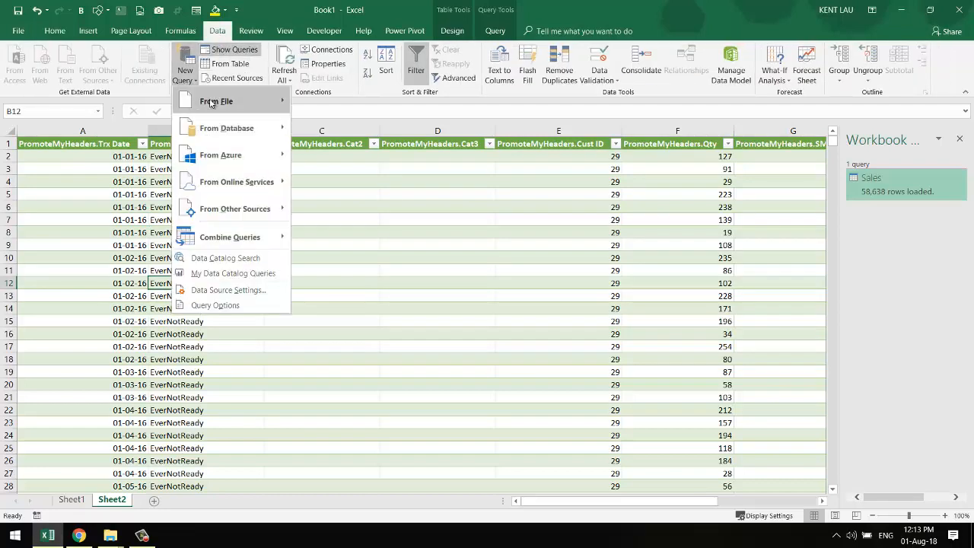
{"action": "mouse_move", "coordinate": [288, 112]}
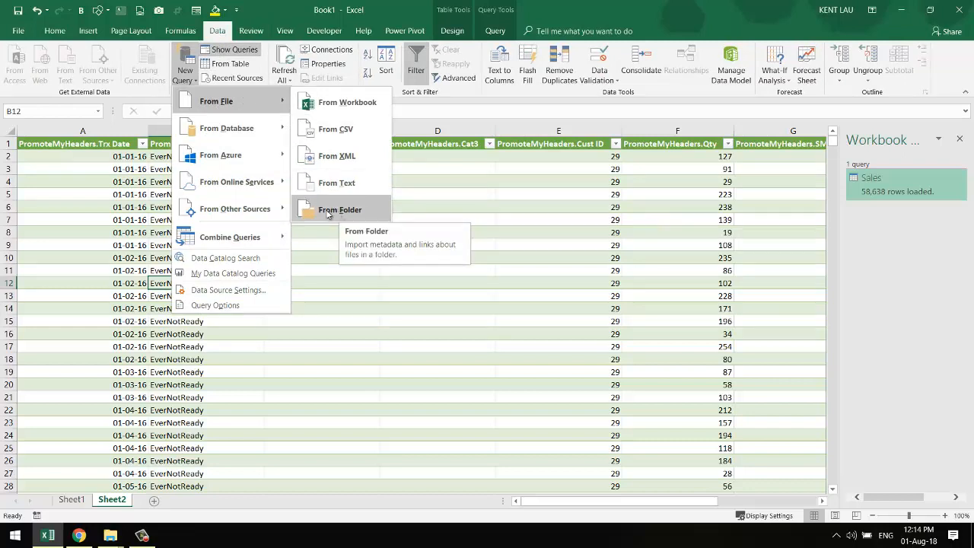